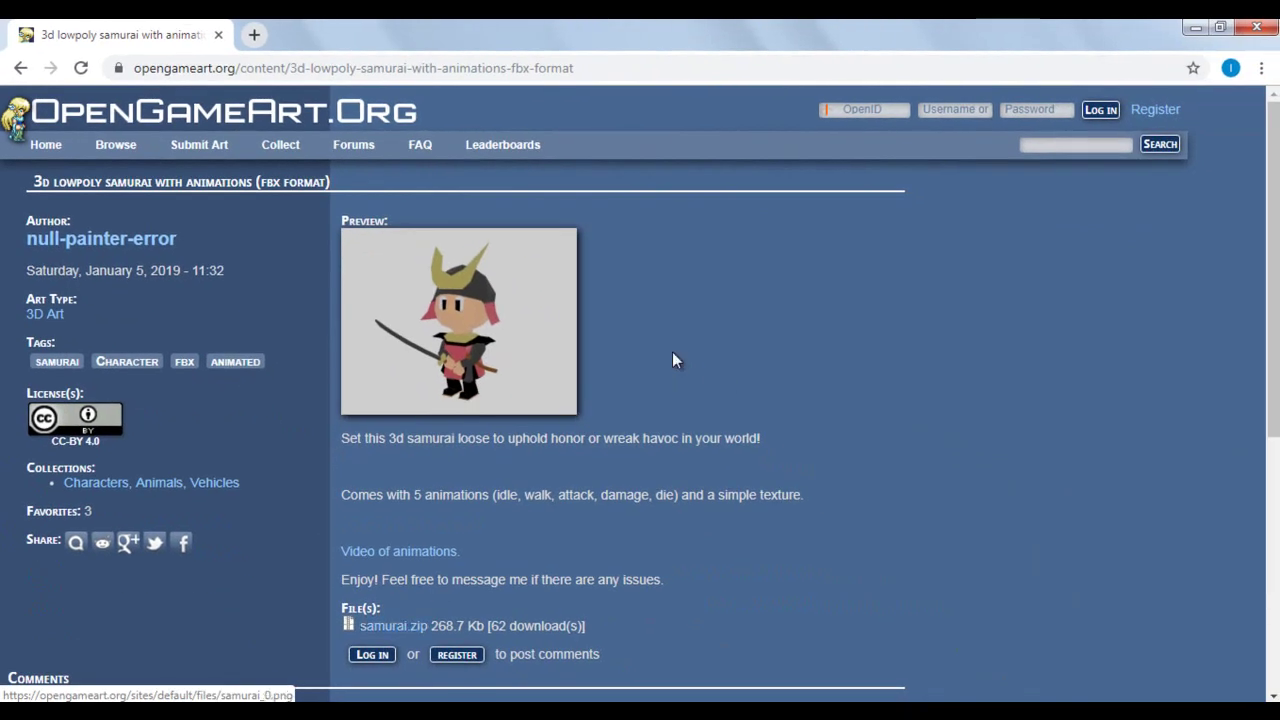
Scroll down the OpenGameArt.org samurai asset page to its comments.
{"action": "scroll", "coordinate": [673, 353], "scroll_direction": "down", "scroll_amount": 2}
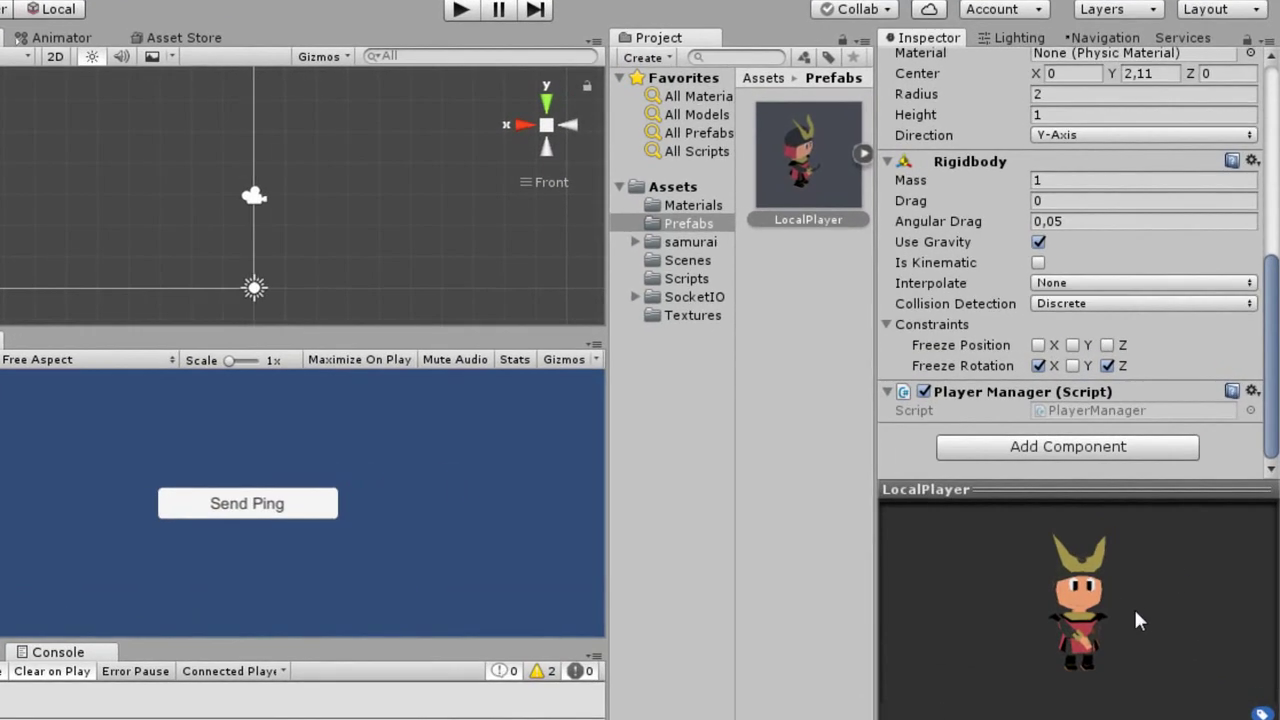
Rotate the LocalPlayer prefab preview in the Inspector to see its side.
{"action": "left_click_drag", "start_coordinate": [1099, 619], "coordinate": [594, 615]}
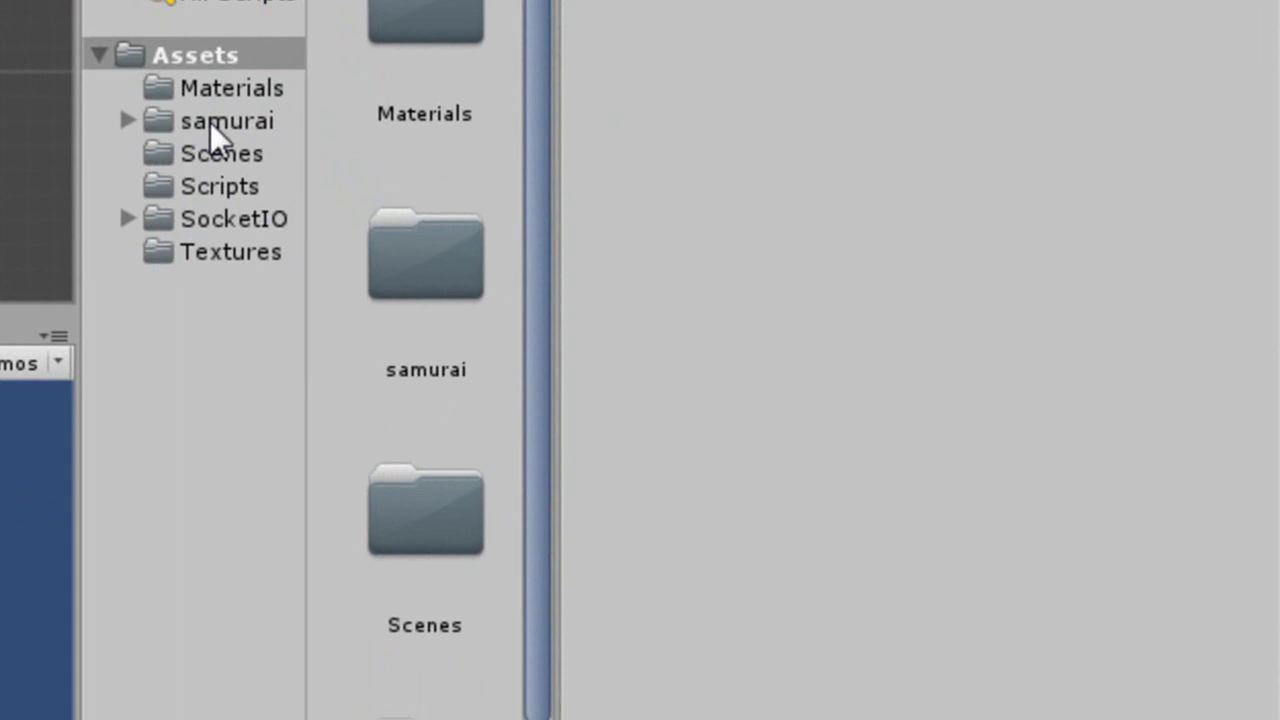
Drag the samurai model from Assets > samurai into the scene Hierarchy.
{"action": "left_click", "coordinate": [213, 125]}
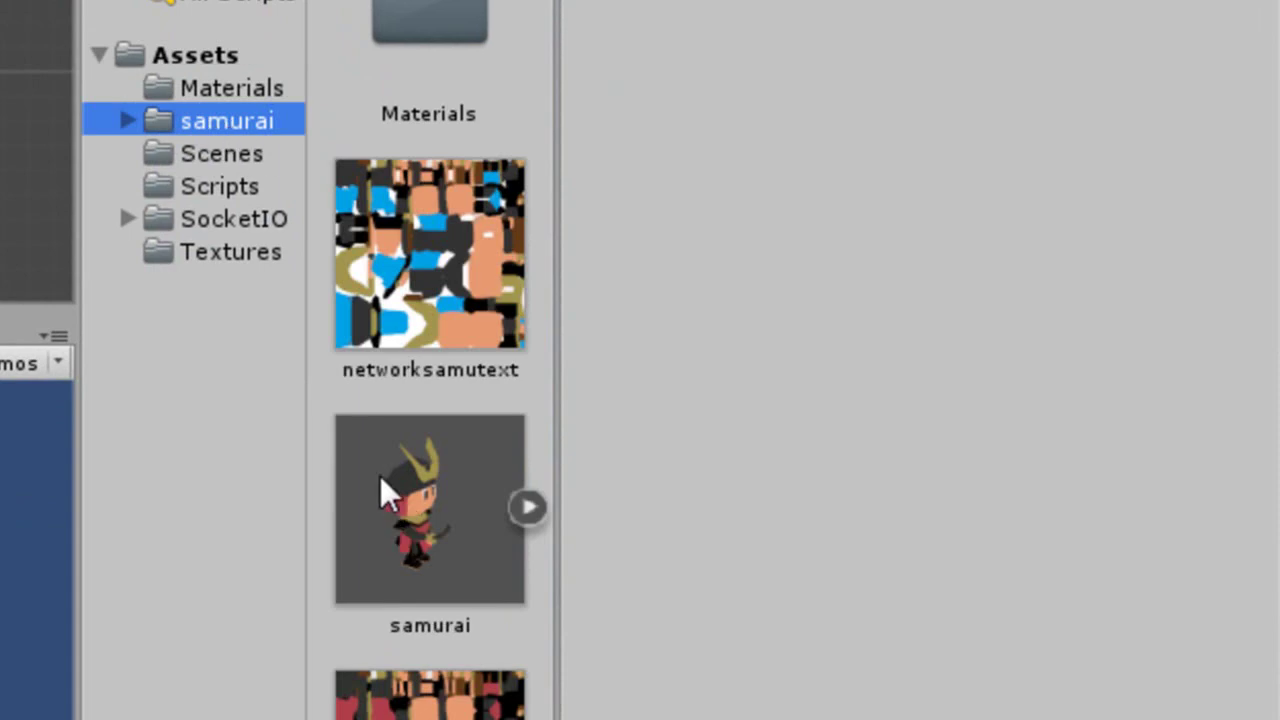
{"action": "left_click", "coordinate": [410, 568]}
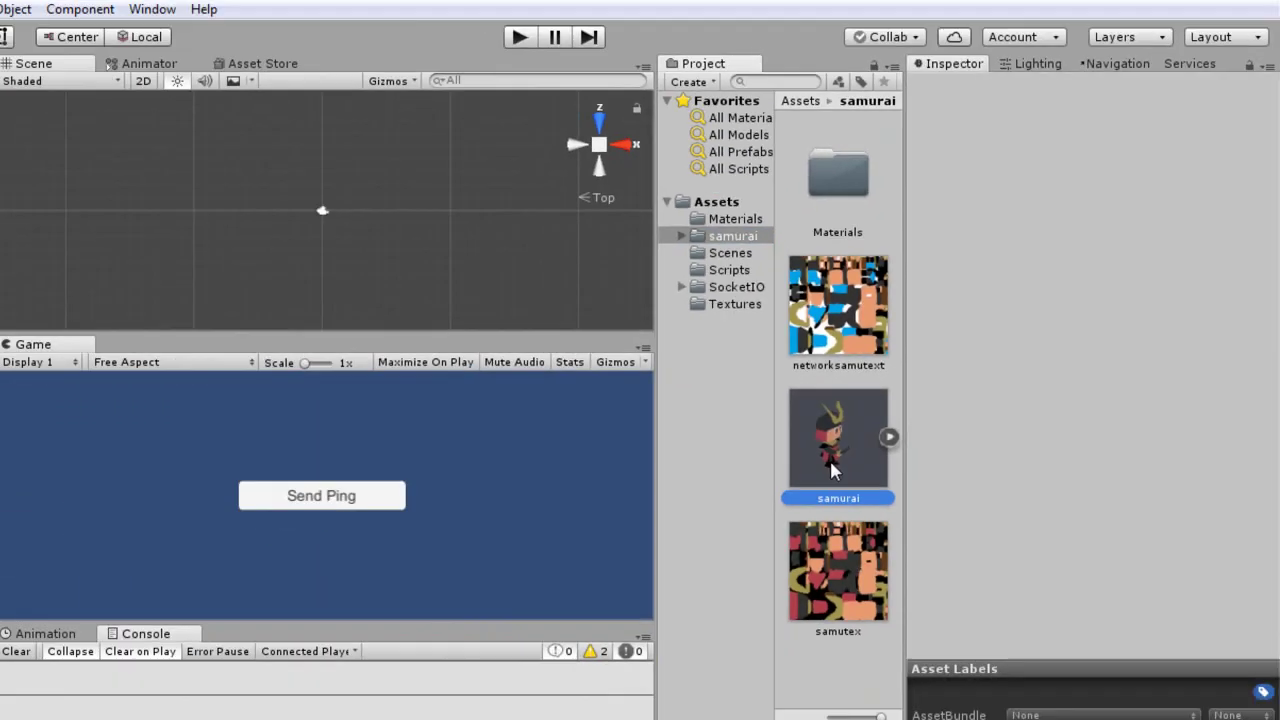
{"action": "left_click_drag", "start_coordinate": [832, 470], "coordinate": [141, 253]}
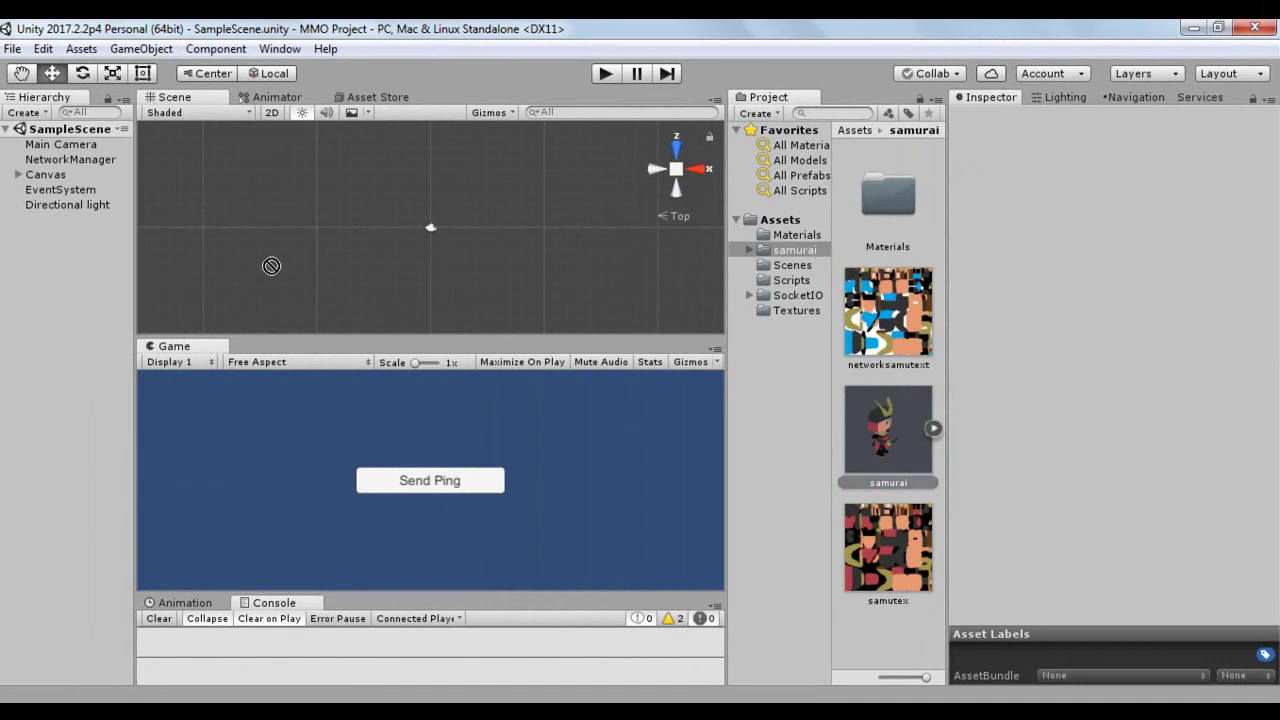
{"action": "mouse_move", "coordinate": [271, 265]}
{"action": "left_mouse_down"}
{"action": "mouse_move", "coordinate": [58, 249]}
{"action": "mouse_move", "coordinate": [73, 243]}
{"action": "left_mouse_up"}
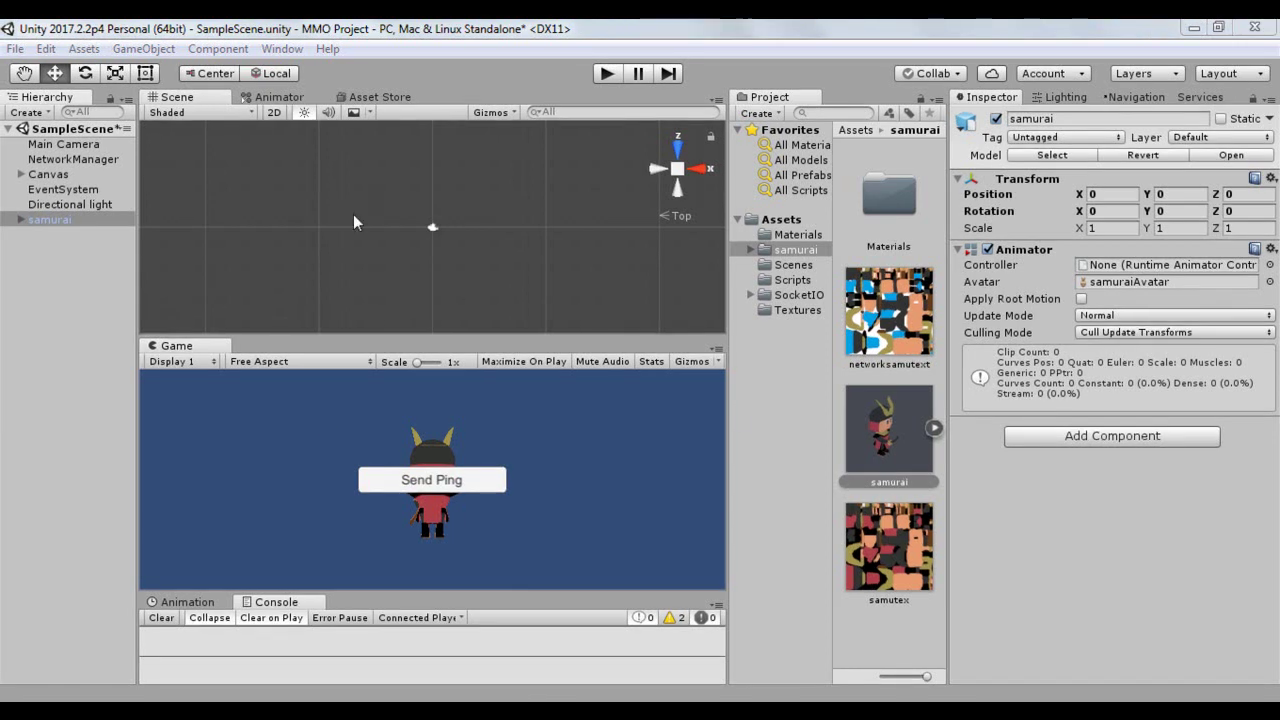
Frame the samurai in front view and rename the object to LocalPlayer.
{"action": "left_click", "coordinate": [75, 221]}
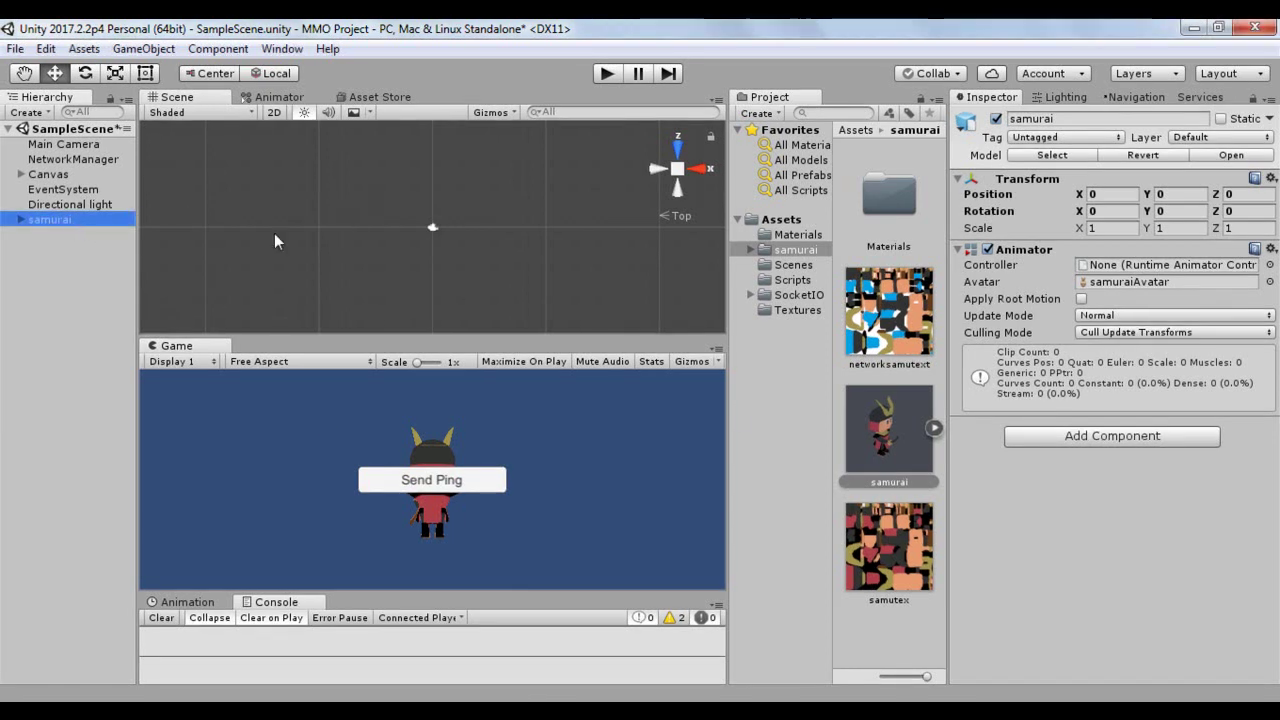
{"action": "key", "text": "f"}
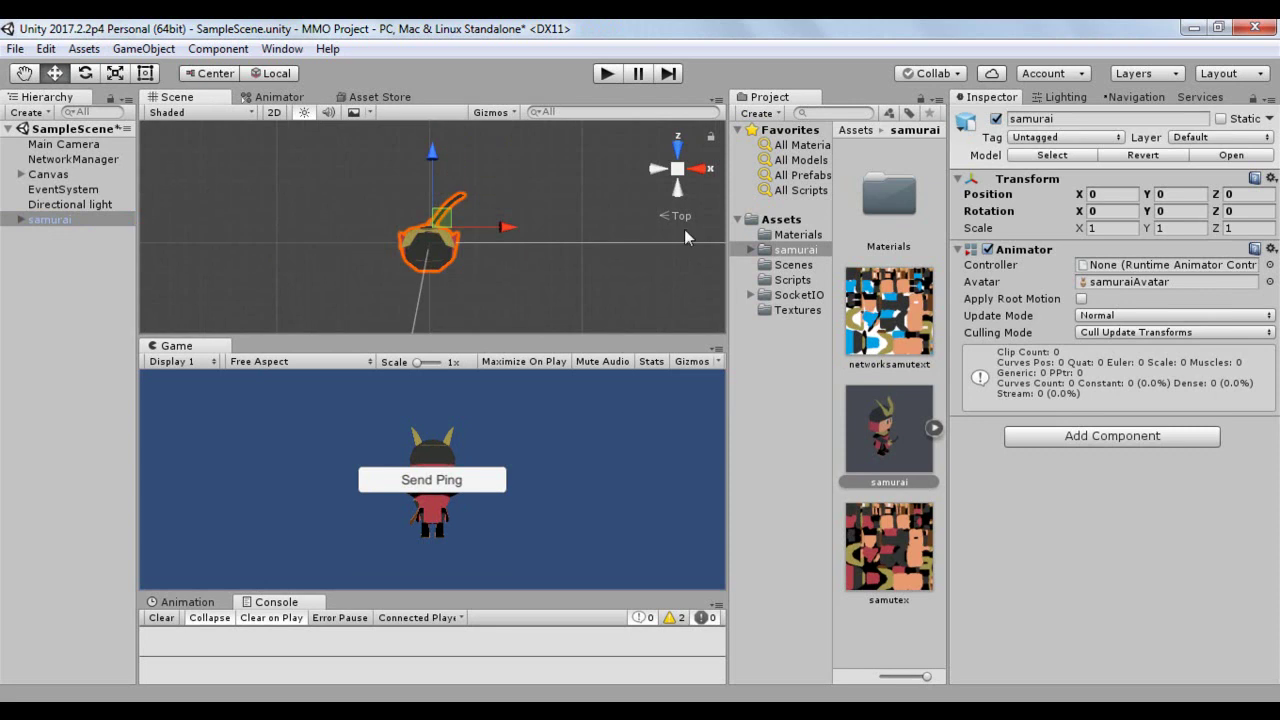
{"action": "left_click", "coordinate": [681, 150]}
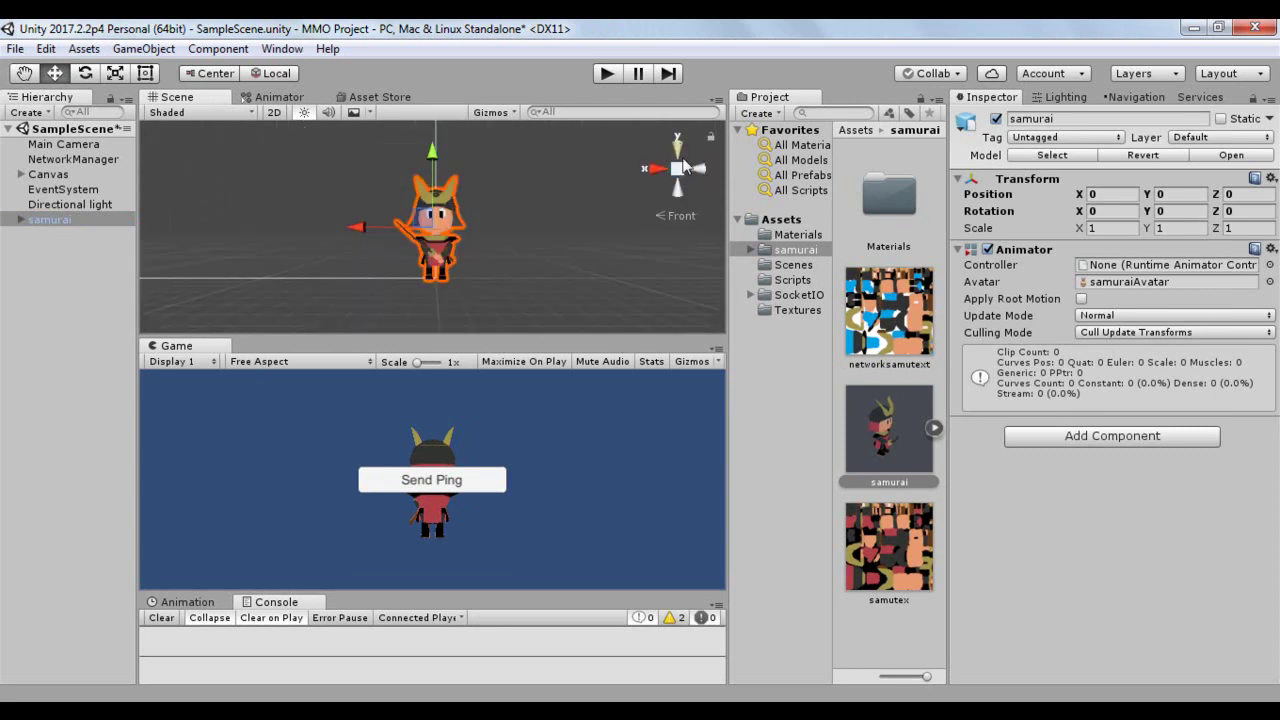
{"action": "left_click", "coordinate": [1058, 121]}
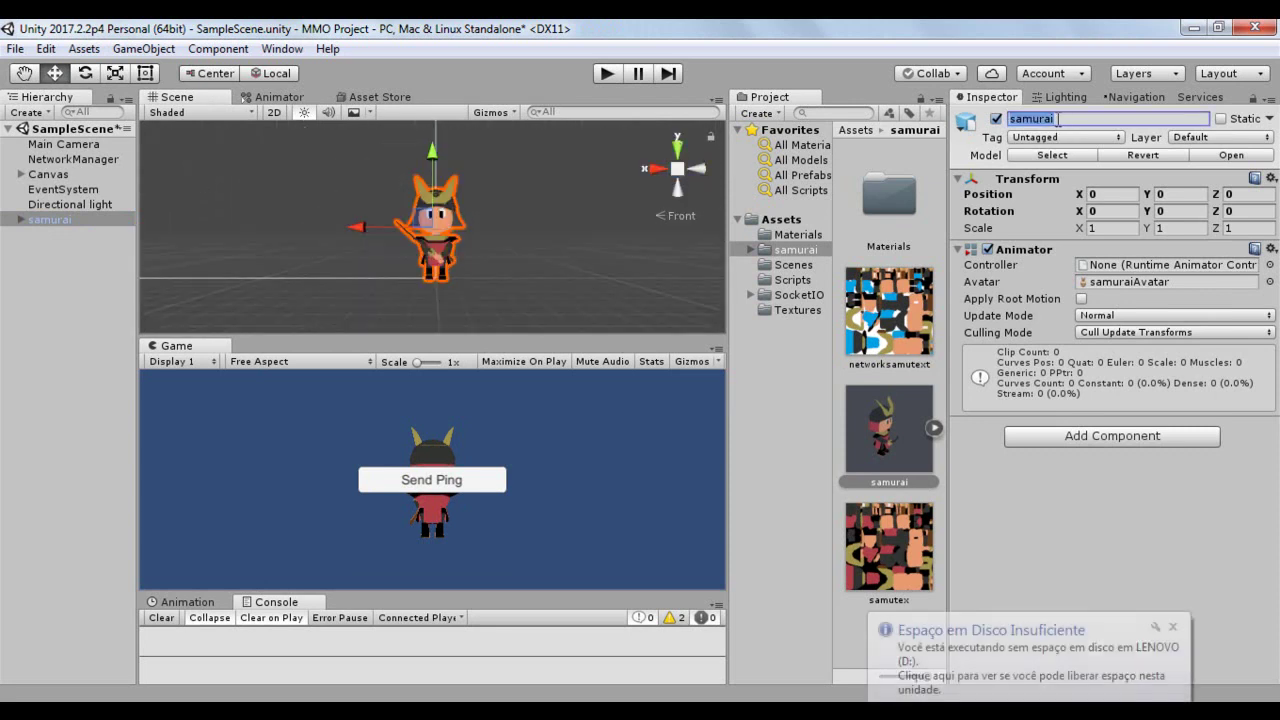
{"action": "type", "text": "Loc"}
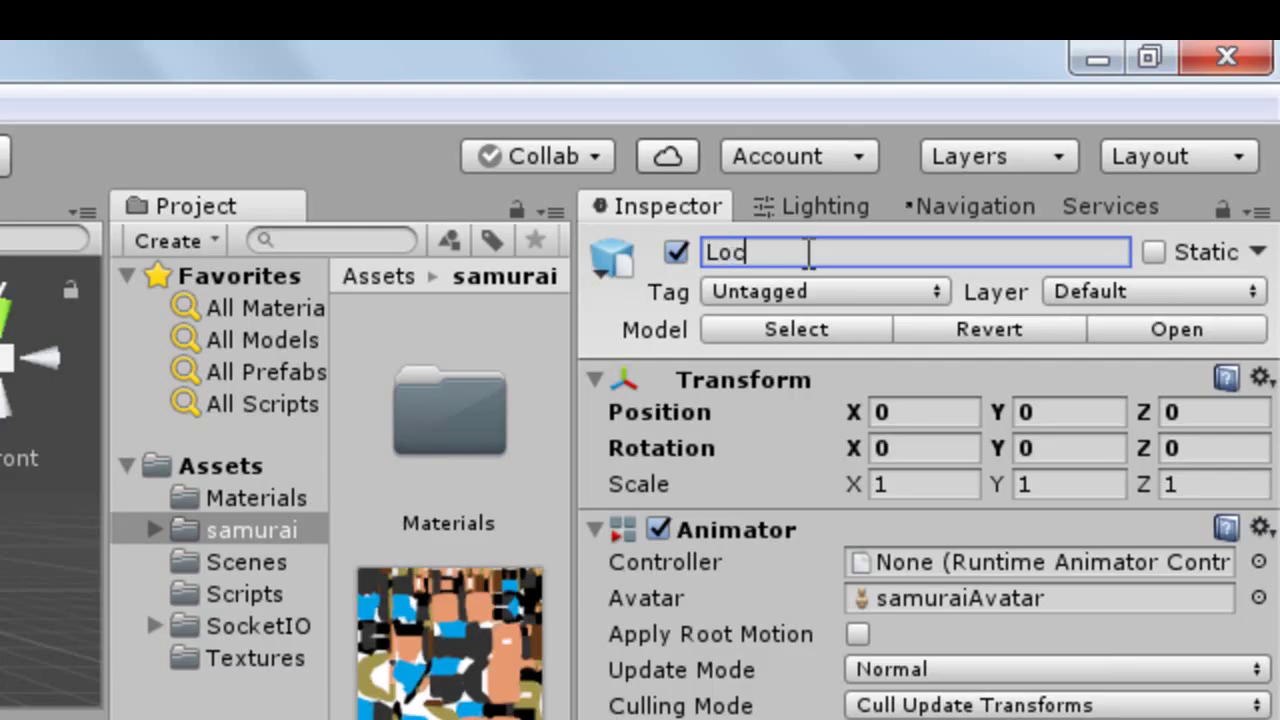
{"action": "type", "text": "alPl"}
{"action": "type", "text": "aye"}
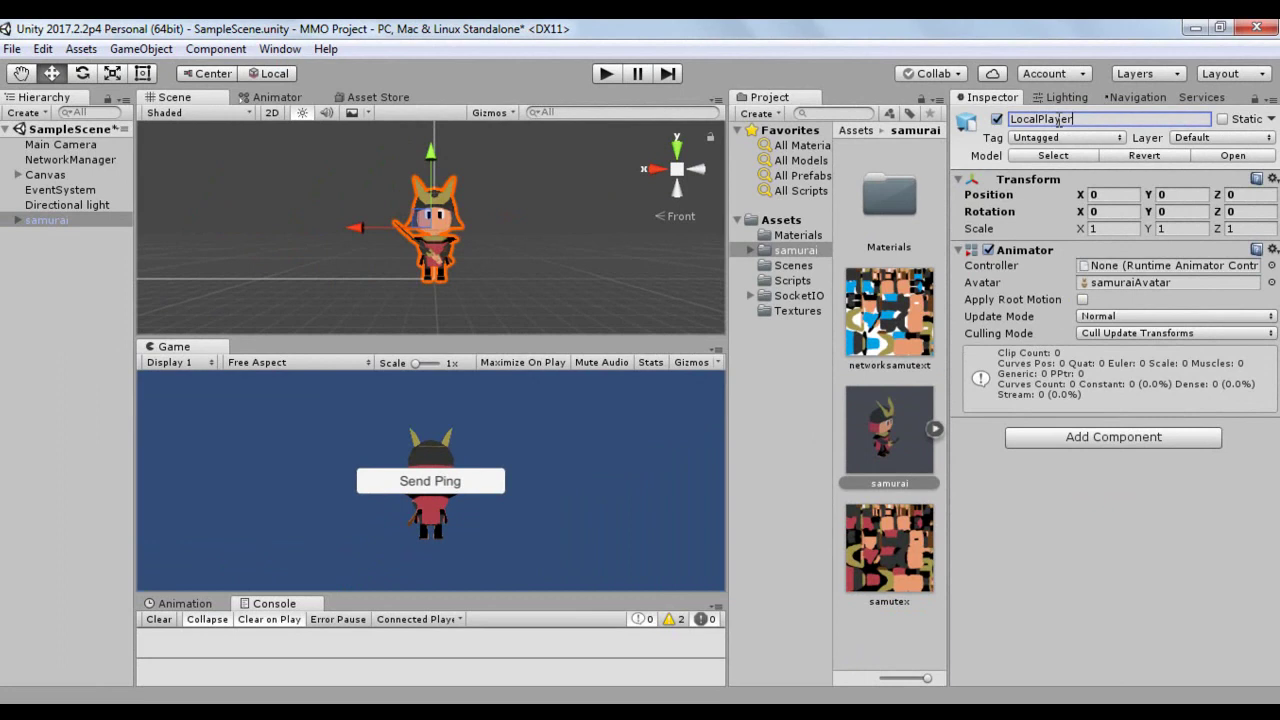
{"action": "type", "text": "r"}
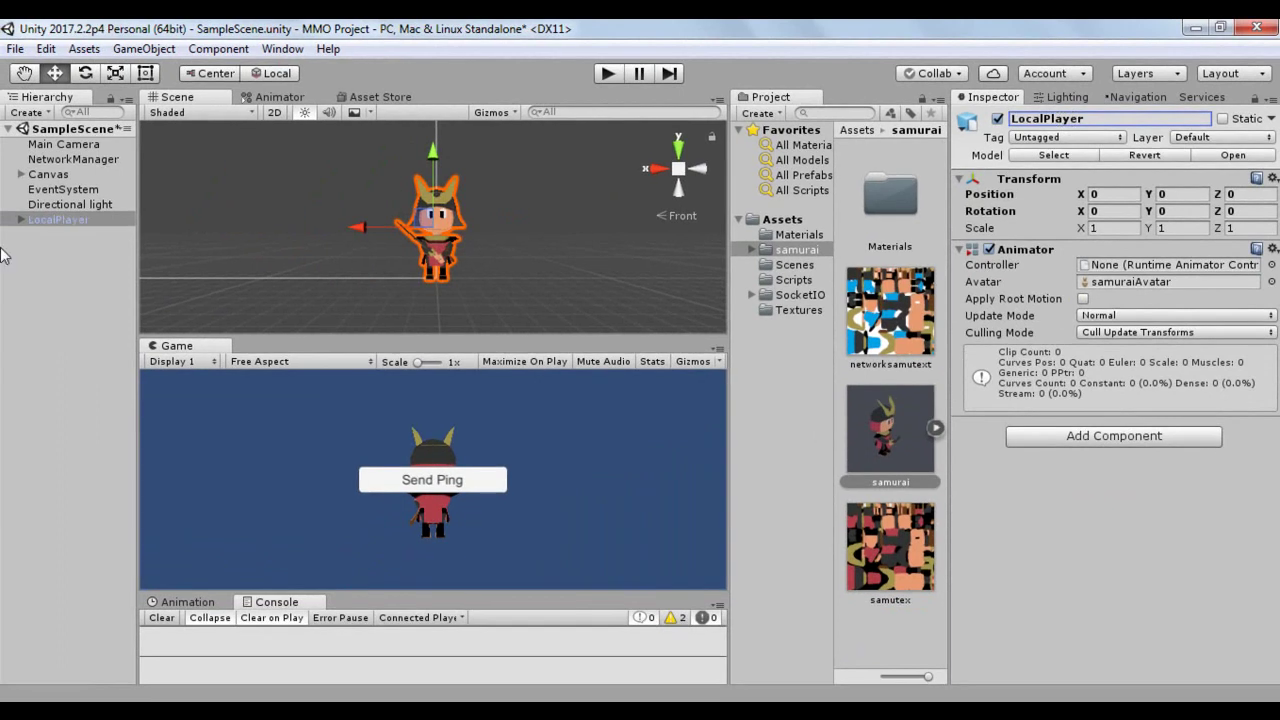
{"action": "left_click", "coordinate": [62, 224]}
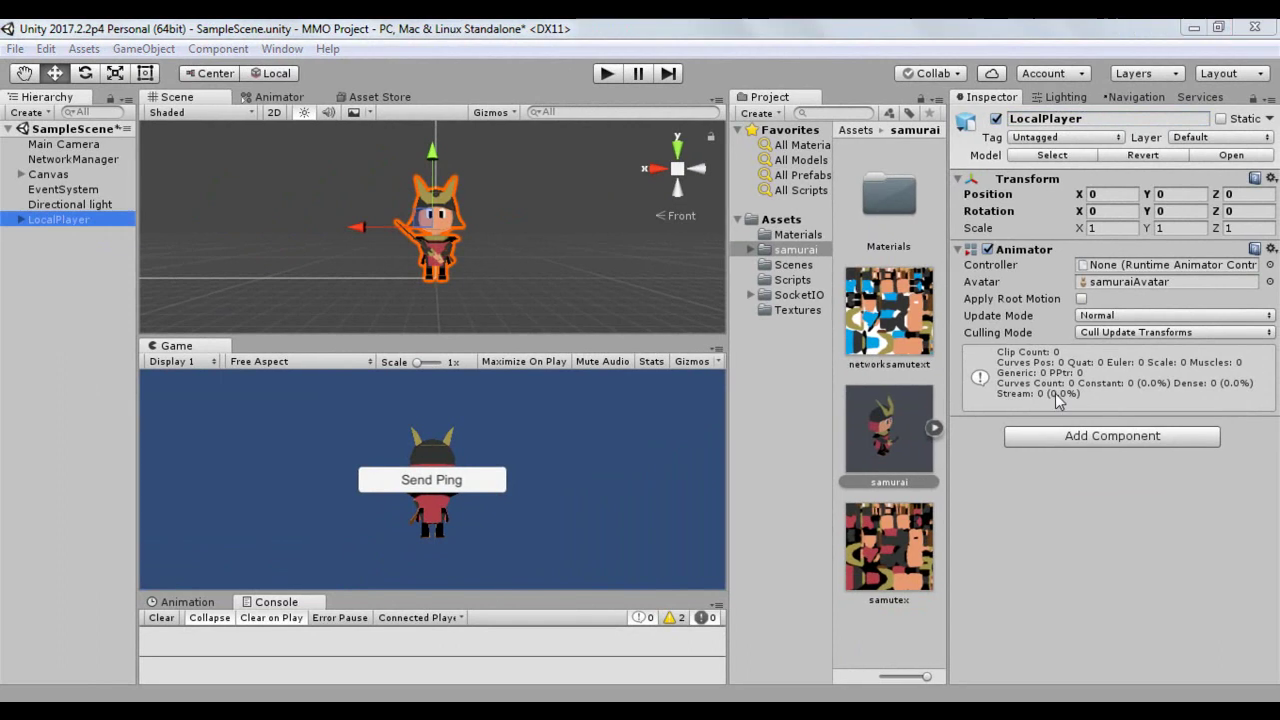
Add a new Animator Controller asset named PlayerAC to the Assets folder.
{"action": "left_click", "coordinate": [778, 222]}
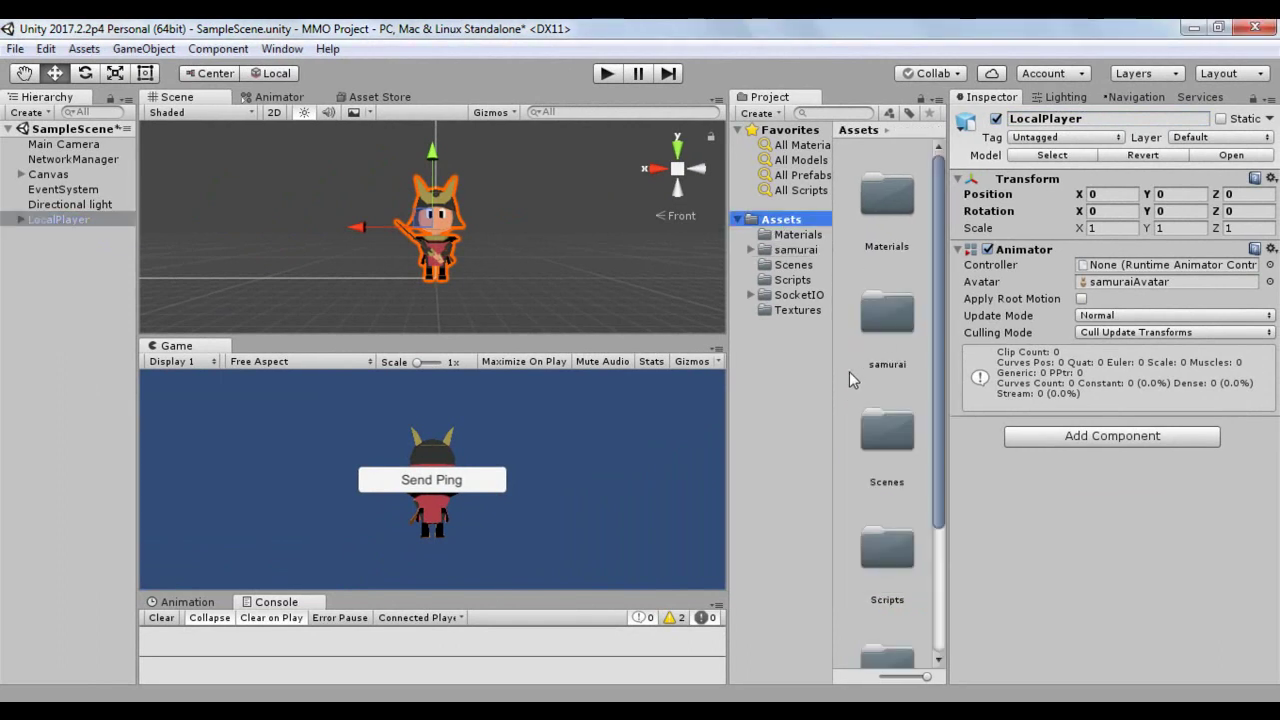
{"action": "left_click", "coordinate": [849, 371]}
{"action": "right_click", "coordinate": [849, 371]}
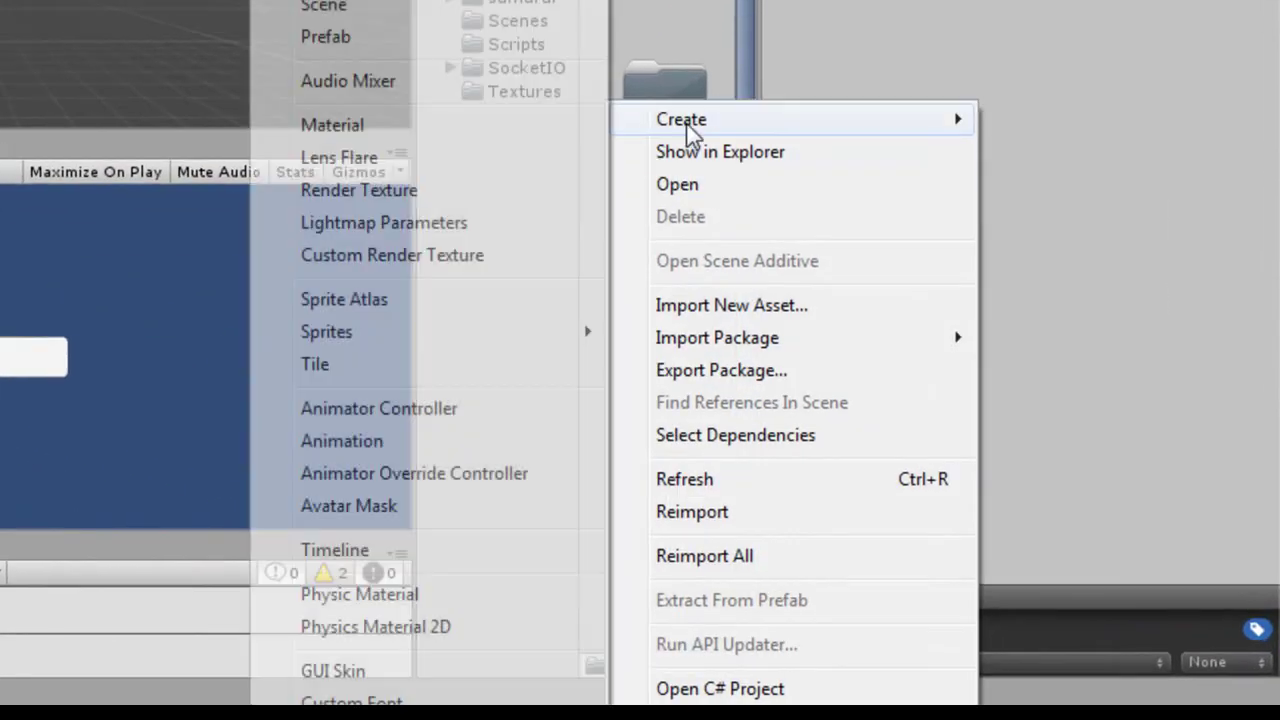
{"action": "mouse_move", "coordinate": [693, 131]}
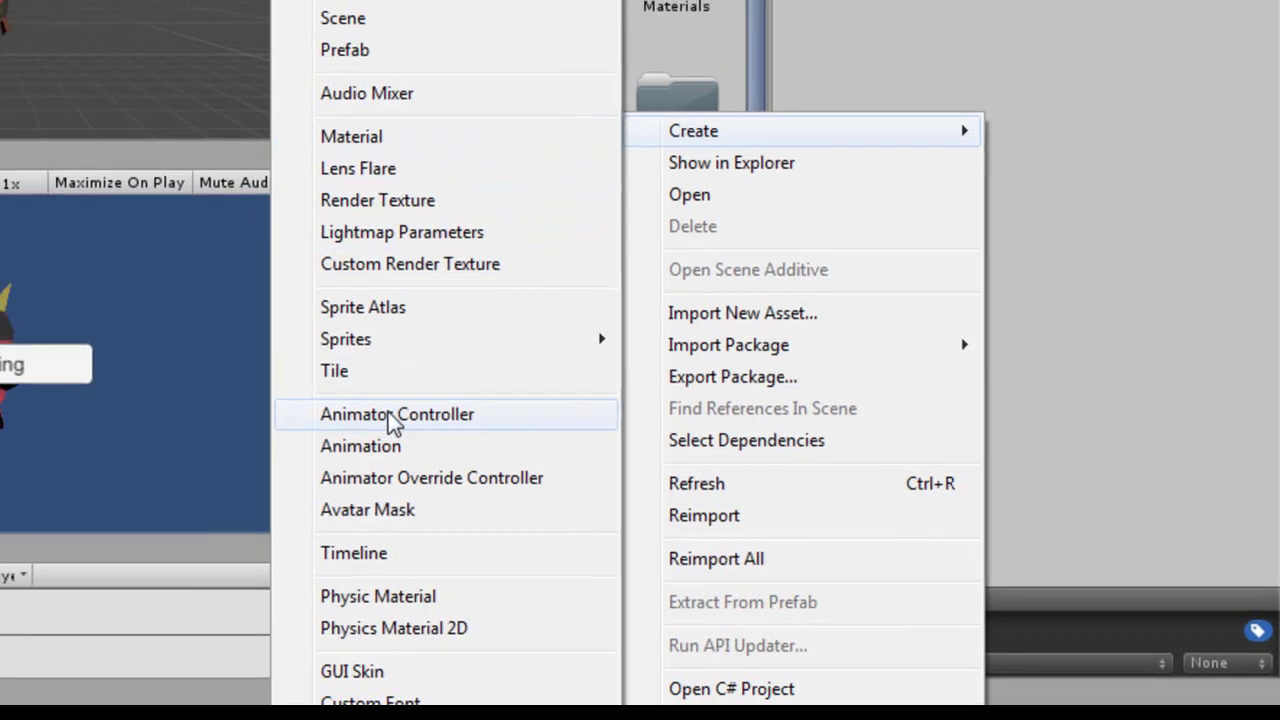
{"action": "left_click", "coordinate": [375, 410]}
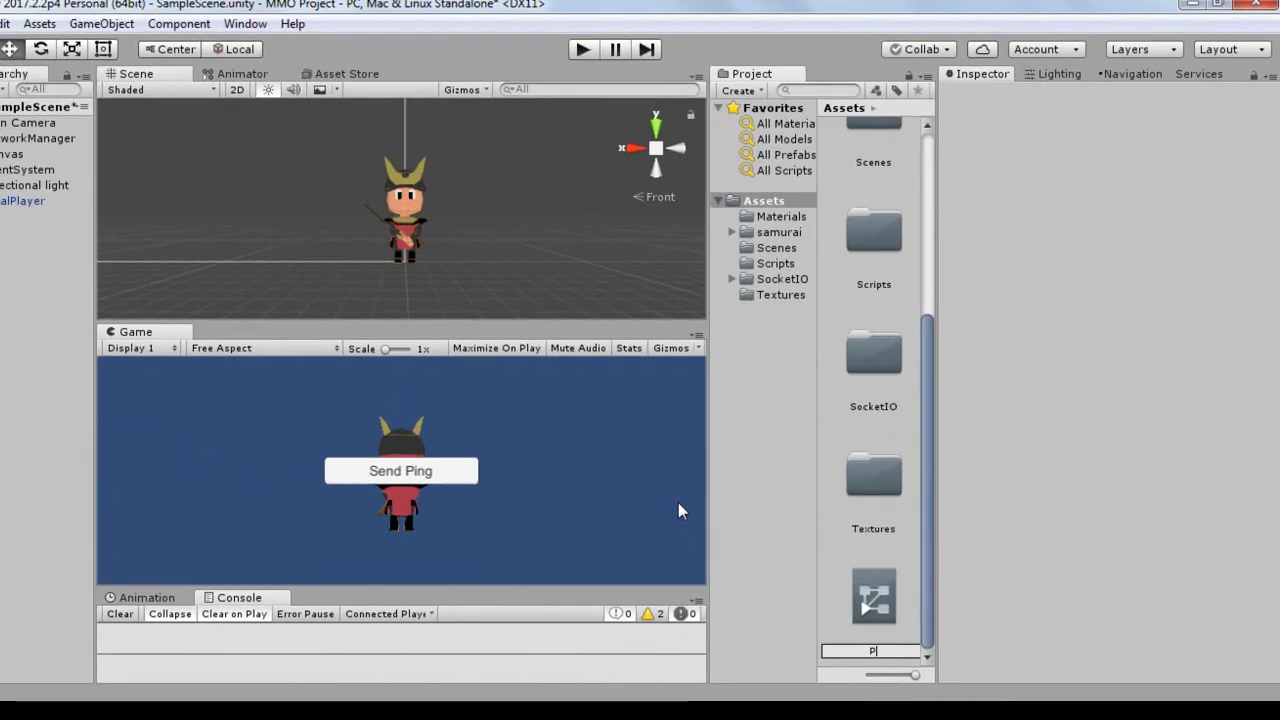
{"action": "type", "text": "Player"}
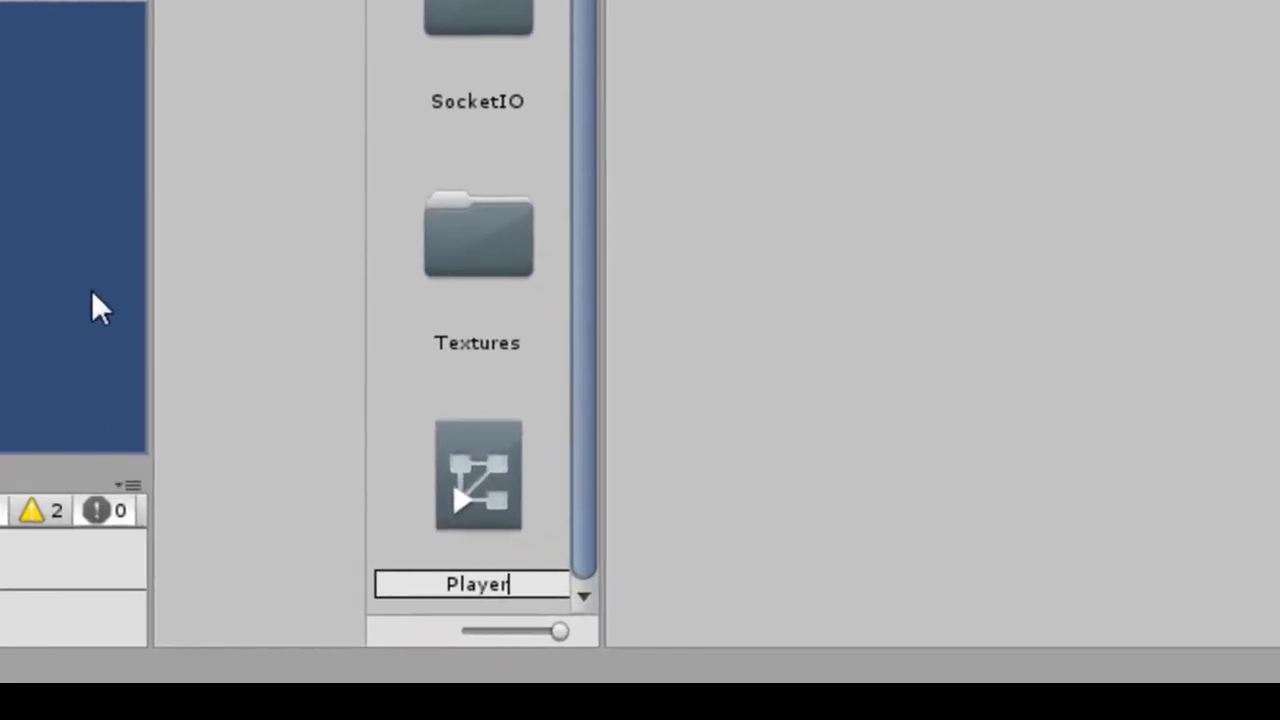
{"action": "type", "text": "AC"}
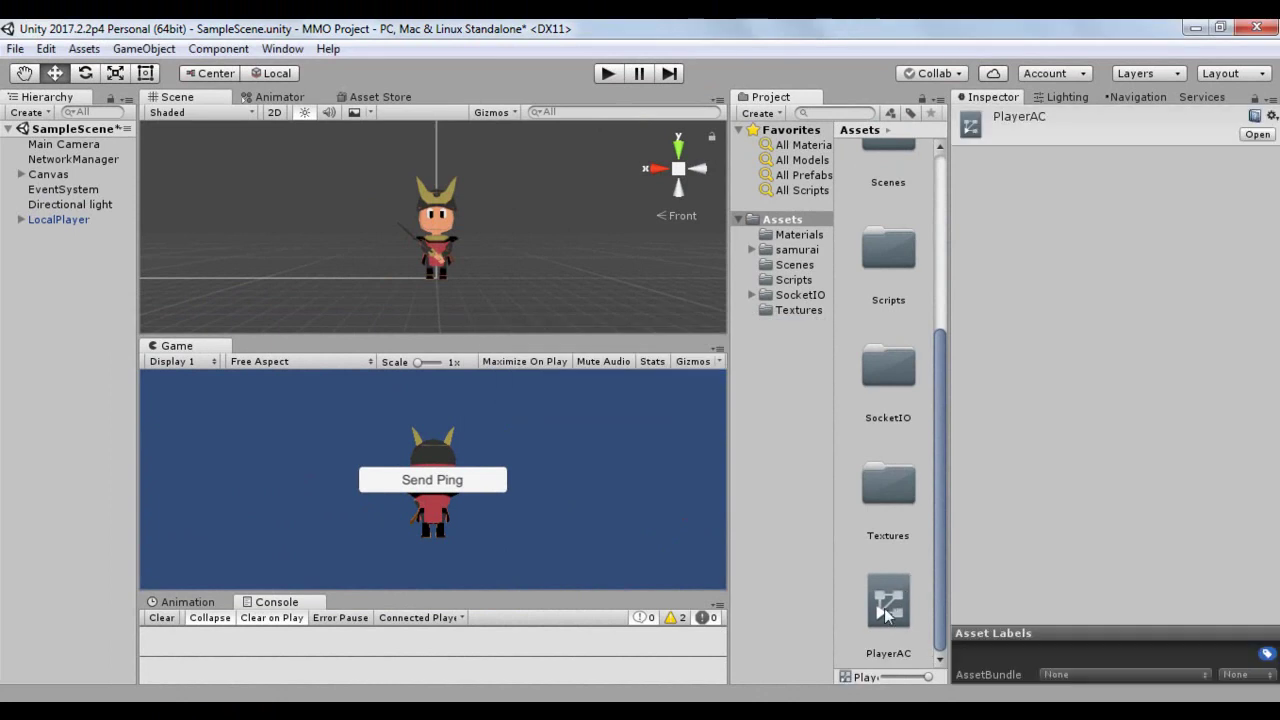
Drop PlayerAC into LocalPlayer's Animator Controller field.
{"action": "left_click", "coordinate": [62, 219]}
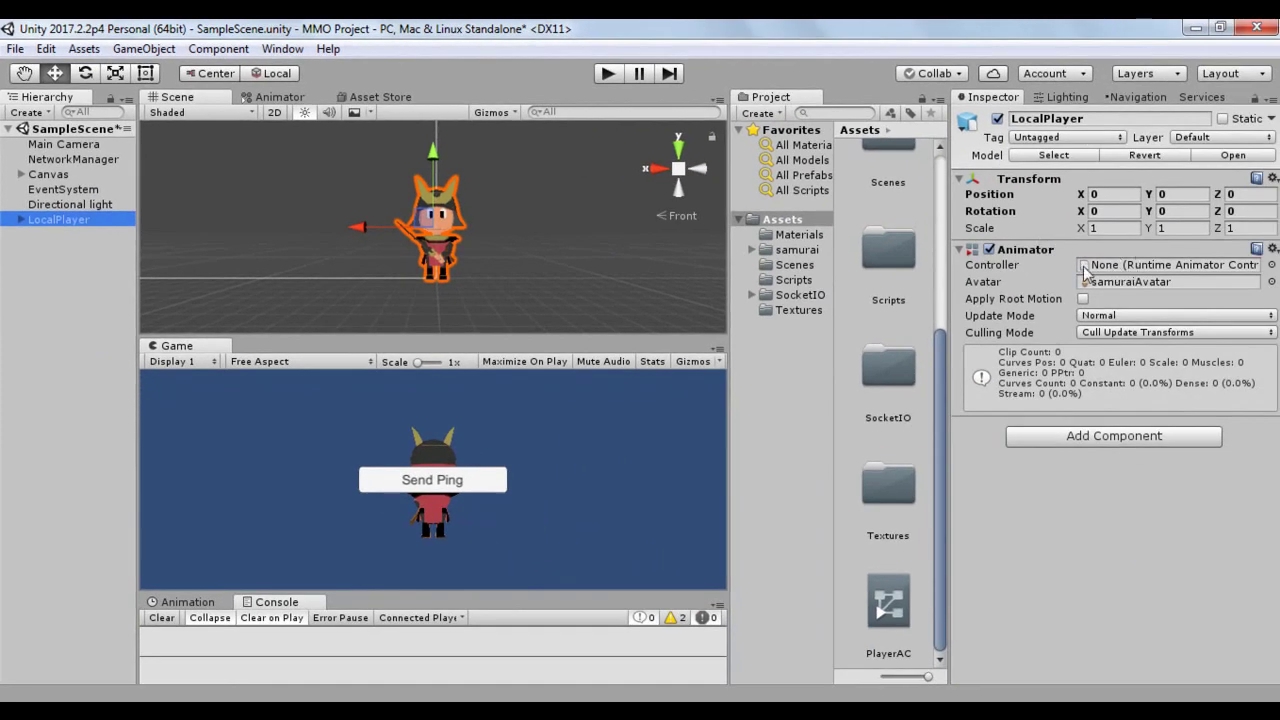
{"action": "left_click_drag", "start_coordinate": [883, 628], "coordinate": [1102, 268]}
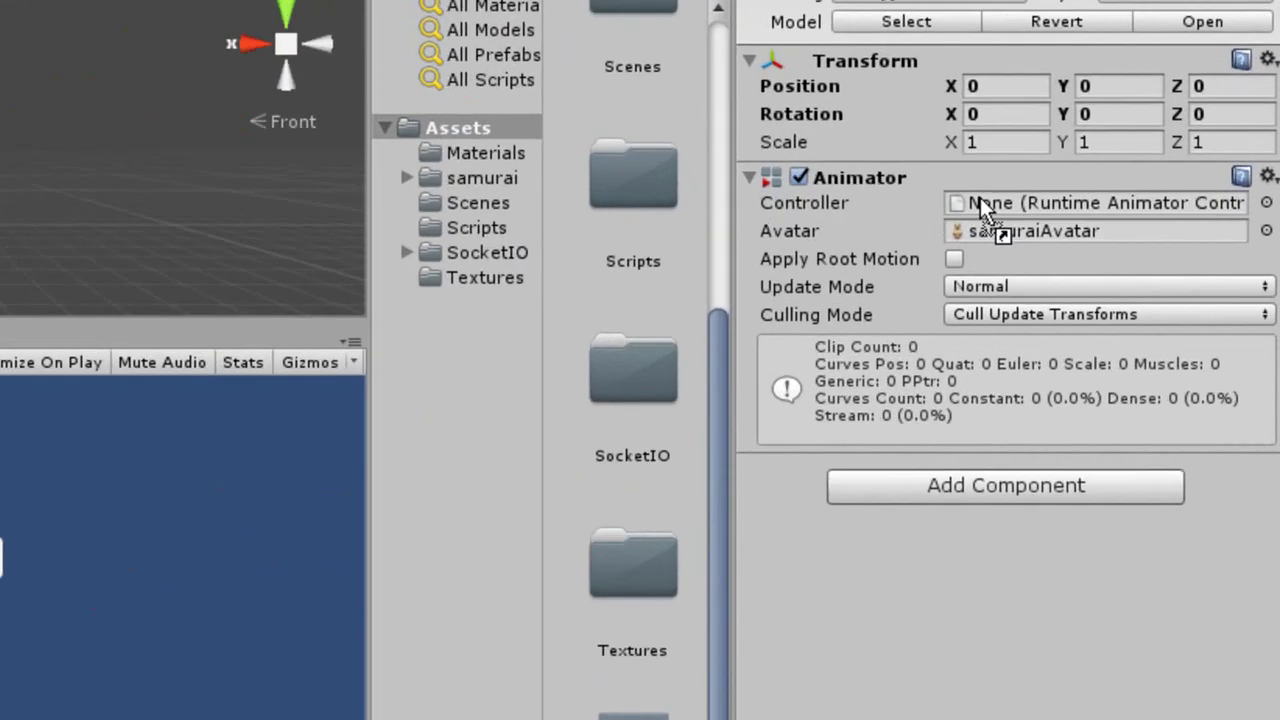
{"action": "left_click_drag", "start_coordinate": [983, 211], "coordinate": [950, 192]}
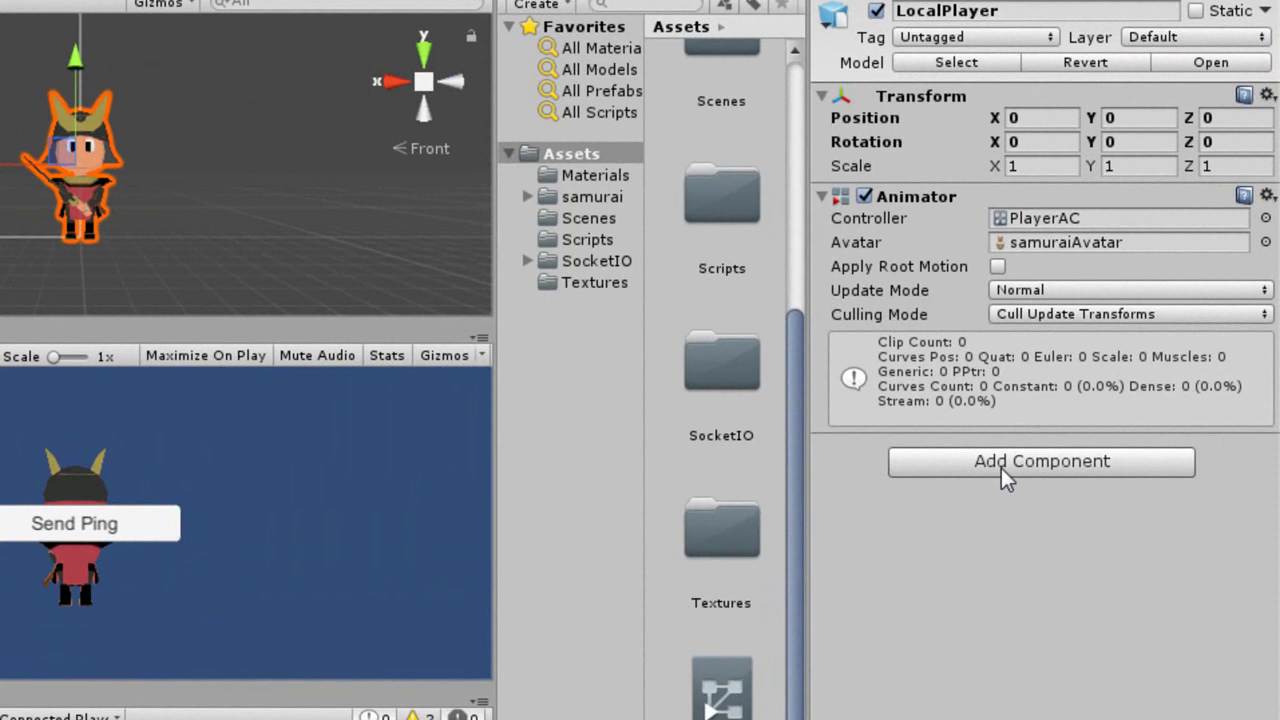
Add a Capsule Collider component to LocalPlayer.
{"action": "left_click", "coordinate": [1001, 468]}
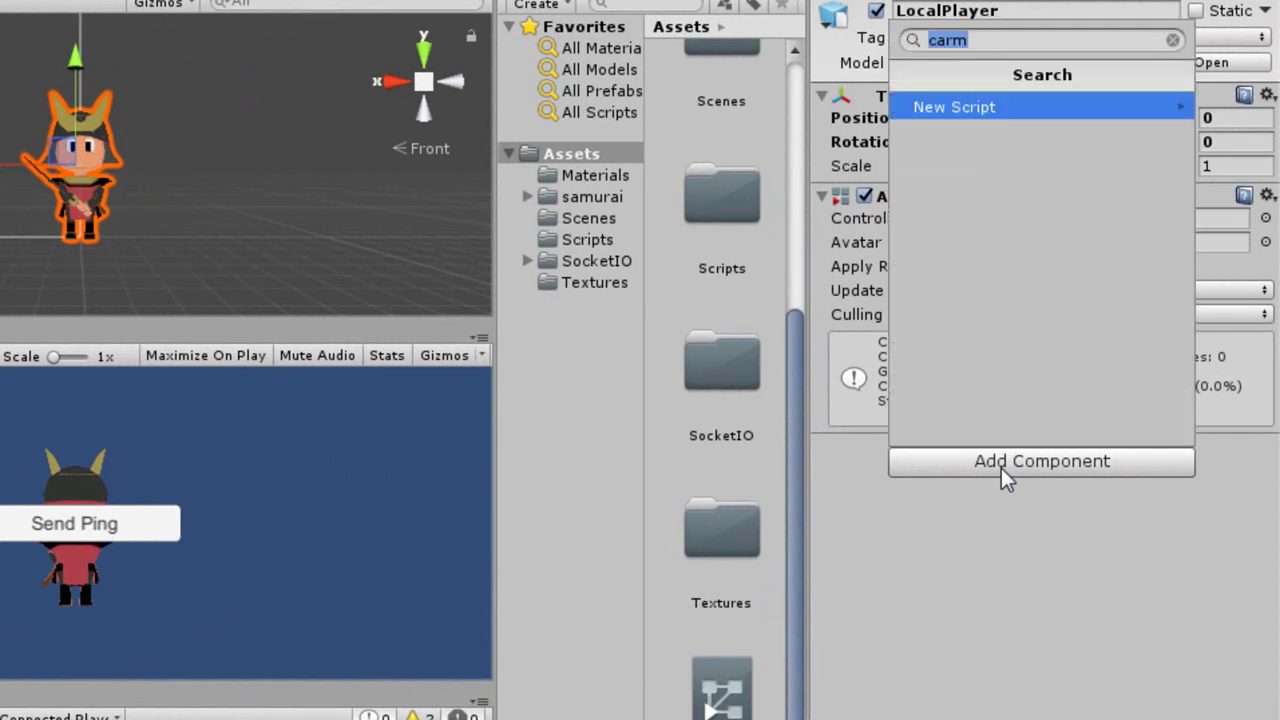
{"action": "type", "text": "caps"}
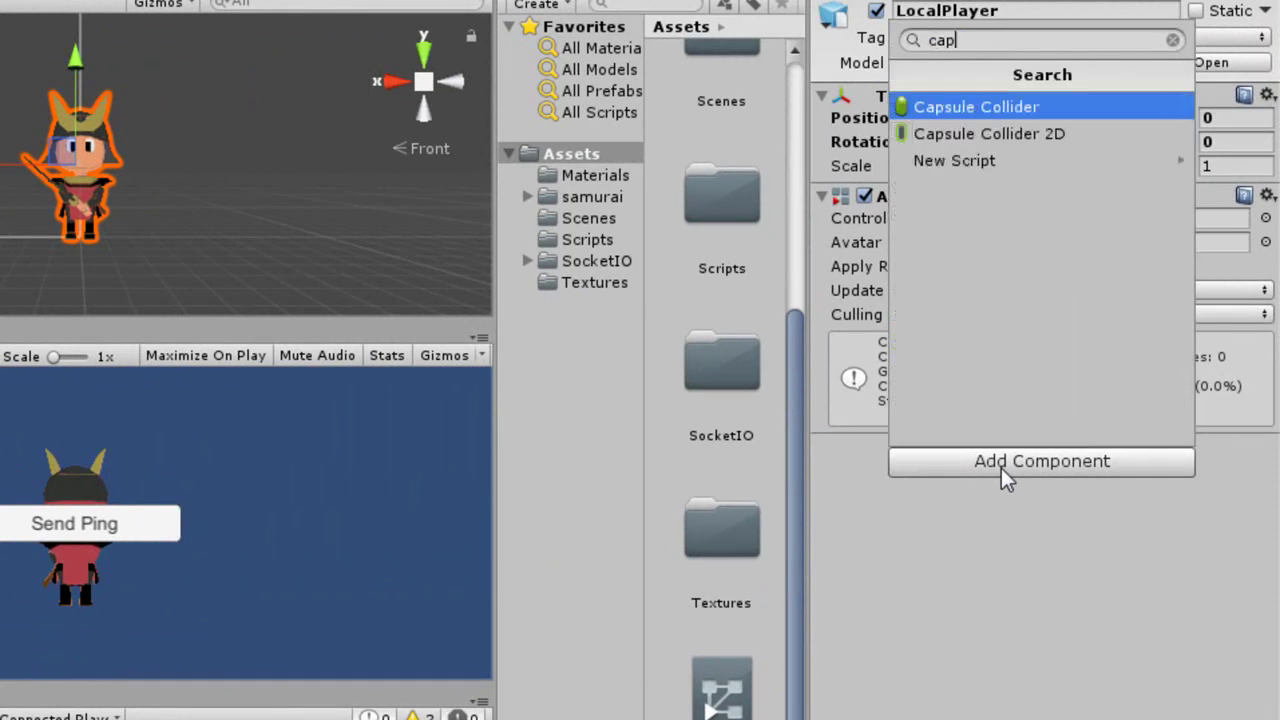
{"action": "left_click", "coordinate": [1024, 105]}
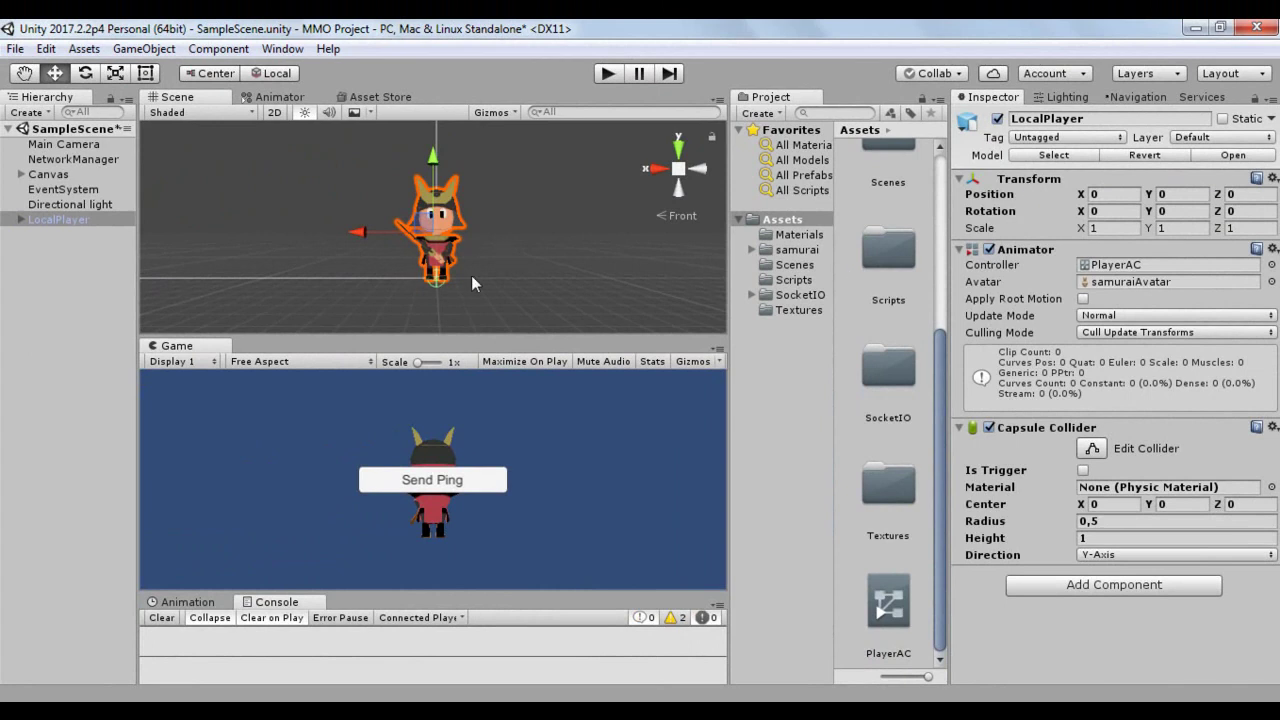
{"action": "scroll", "coordinate": [471, 275], "scroll_direction": "up", "scroll_amount": 1}
{"action": "scroll", "coordinate": [471, 275], "scroll_direction": "up", "scroll_amount": 1}
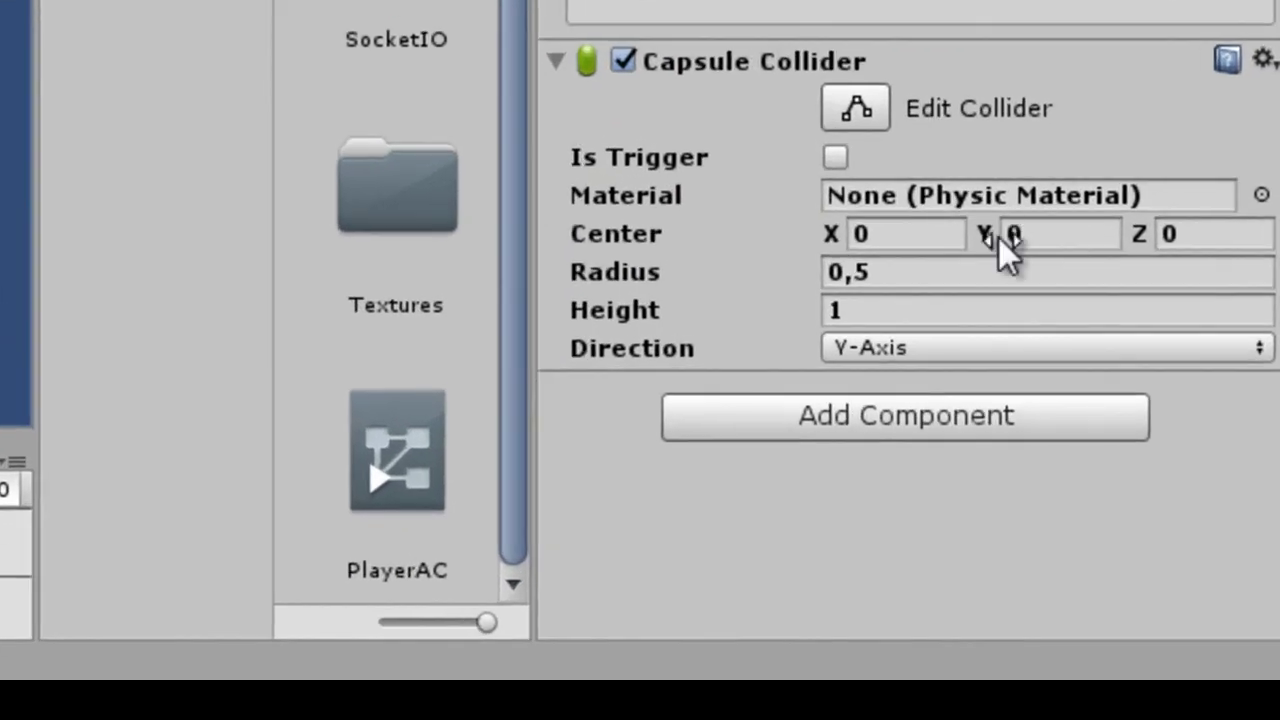
Raise the capsule collider's center Y to about 2.11 and set its radius to 2.
{"action": "left_click", "coordinate": [1007, 244]}
{"action": "type", "text": ",36"}
{"action": "left_click_drag", "start_coordinate": [1079, 248], "coordinate": [1166, 250]}
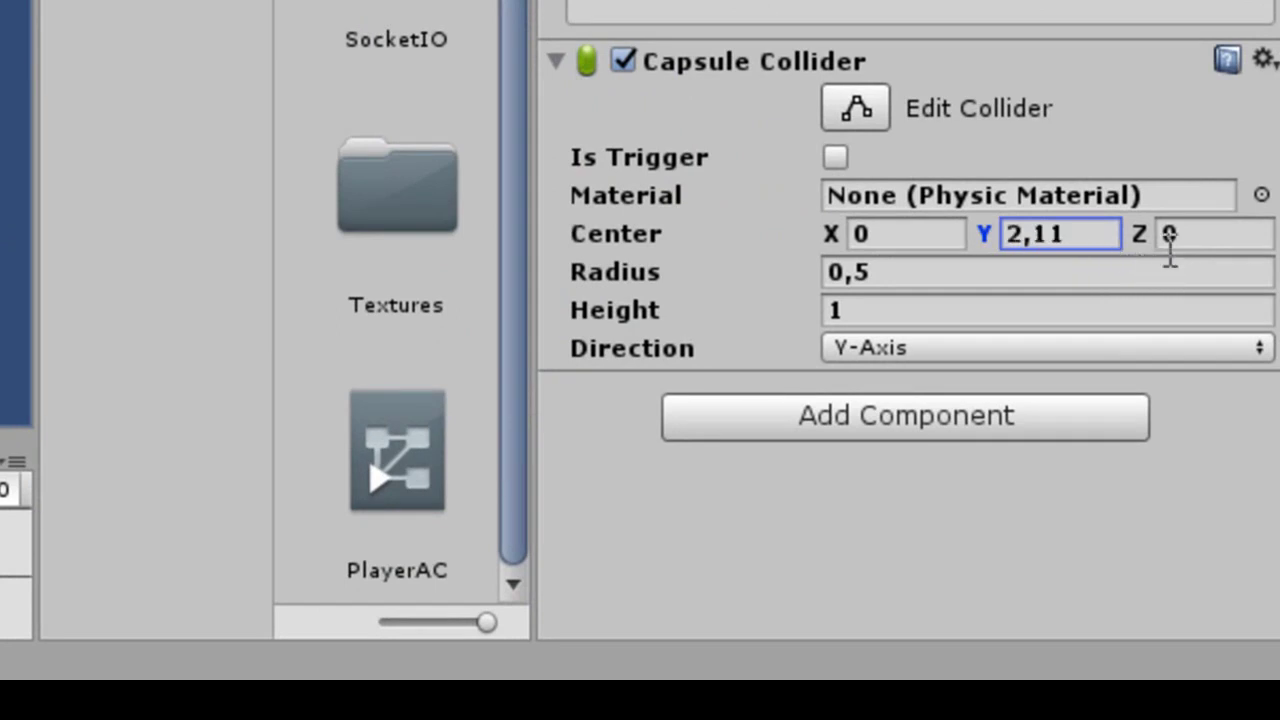
{"action": "type", "text": "2,11"}
{"action": "left_click", "coordinate": [895, 280]}
{"action": "double_click", "coordinate": [897, 280]}
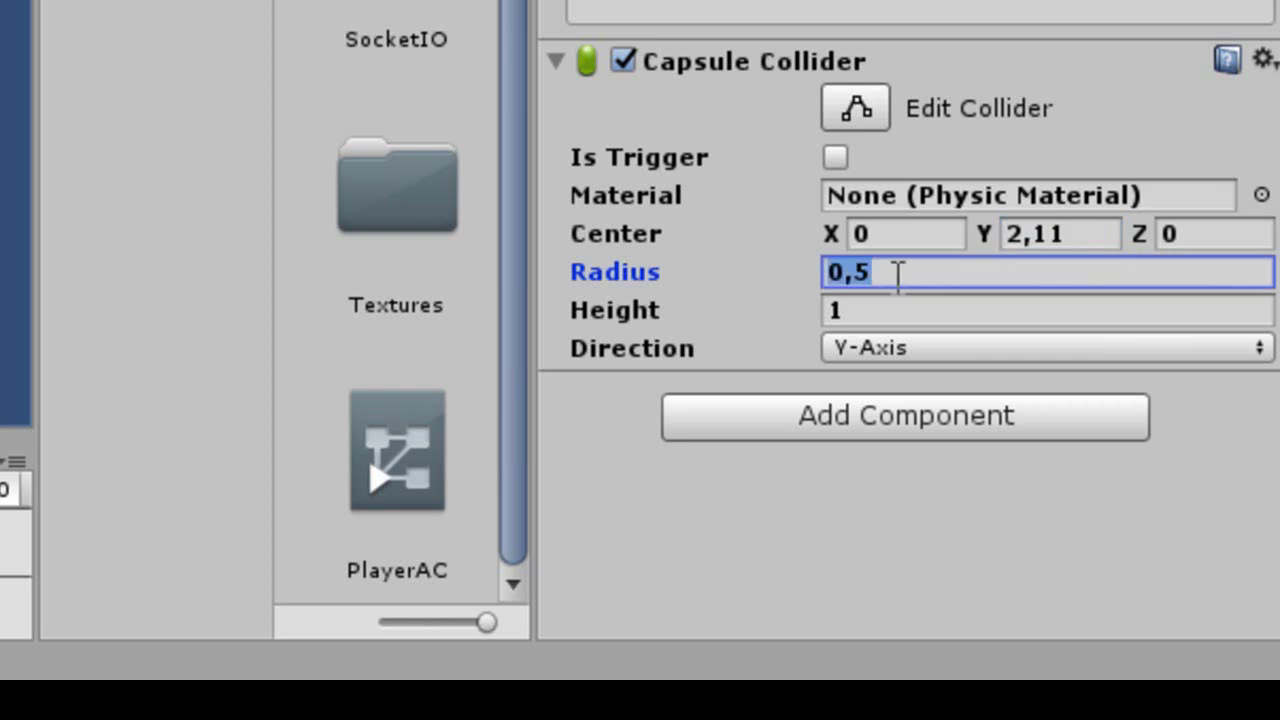
{"action": "type", "text": "2"}
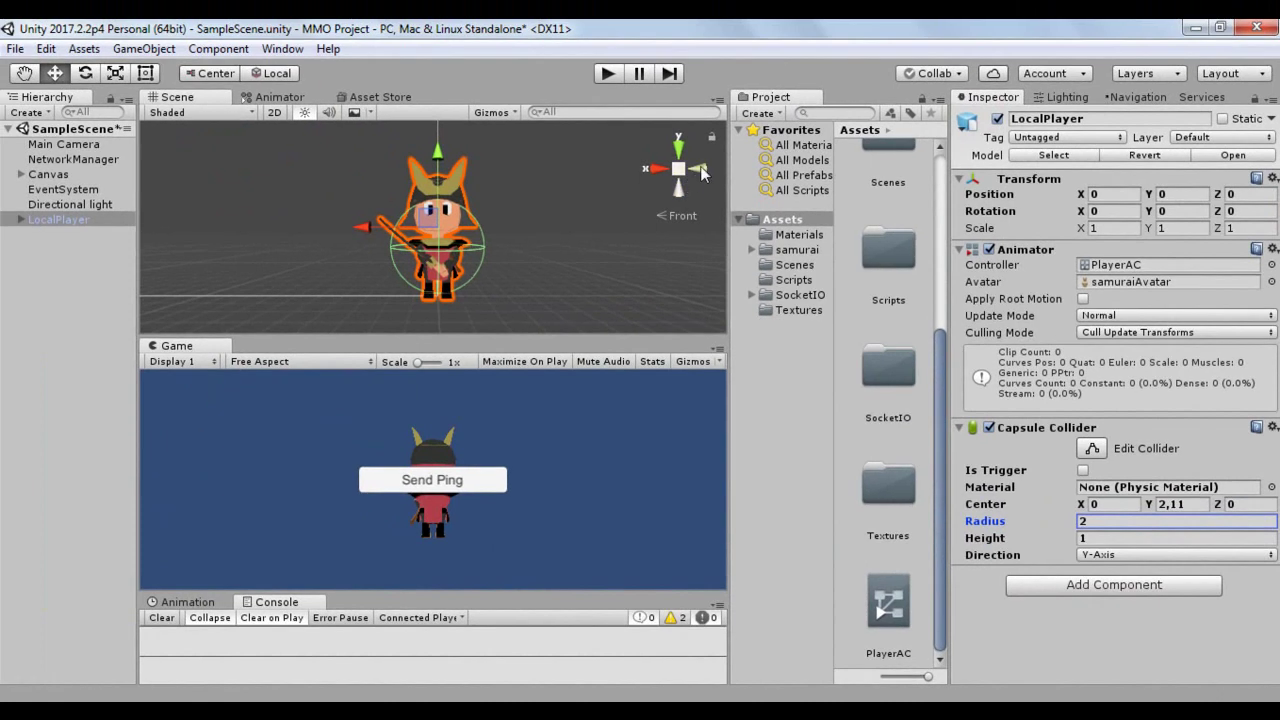
Switch the scene view to an orthographic front view of the samurai.
{"action": "left_click", "coordinate": [697, 169]}
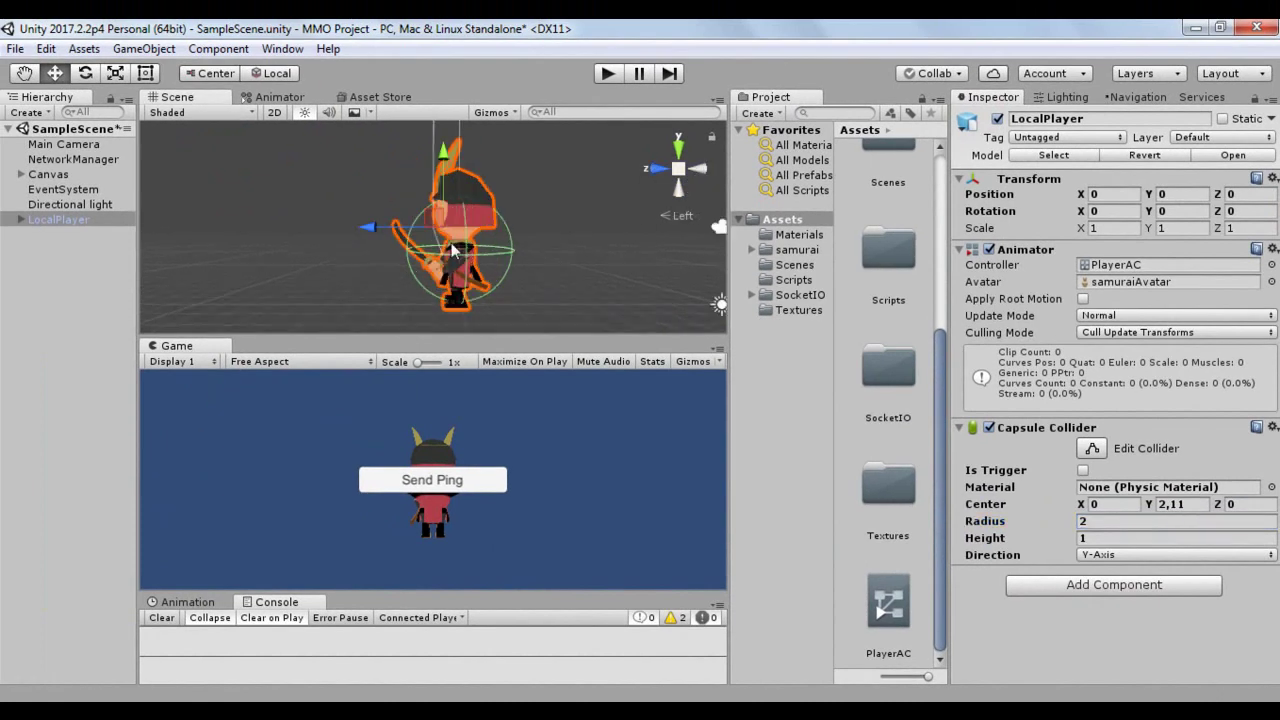
{"action": "left_click", "coordinate": [679, 168]}
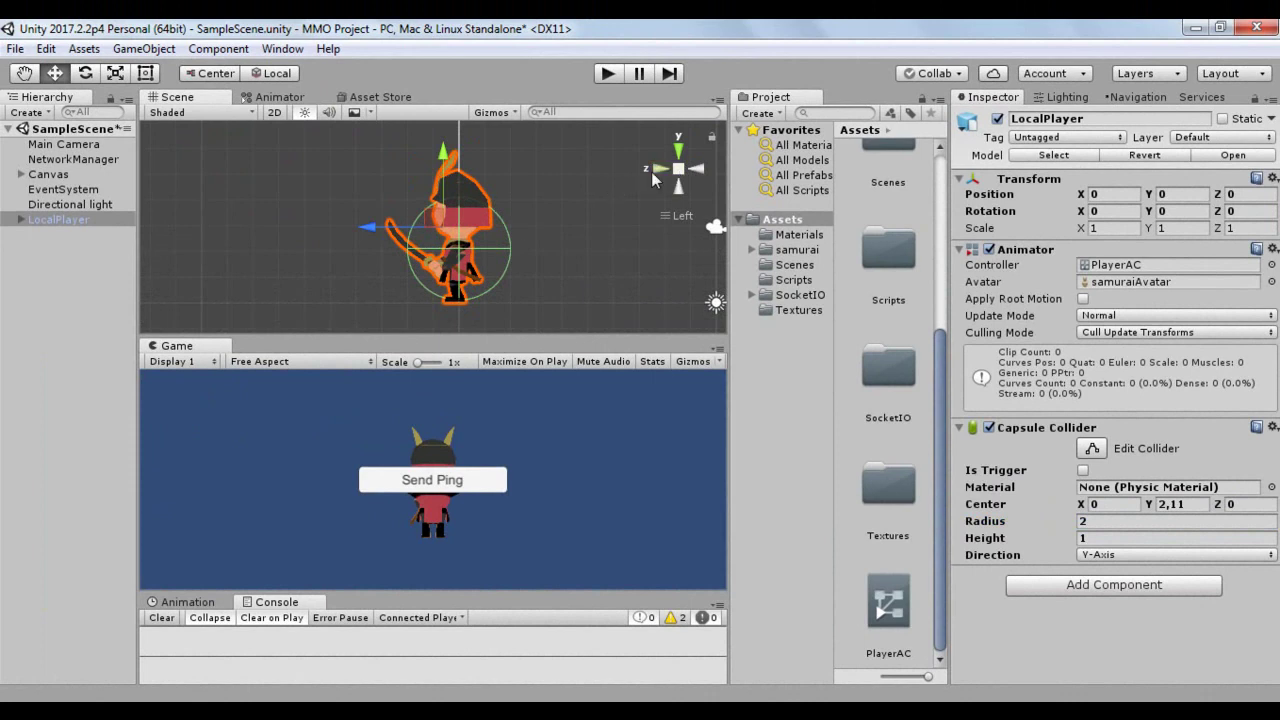
{"action": "left_click", "coordinate": [651, 171]}
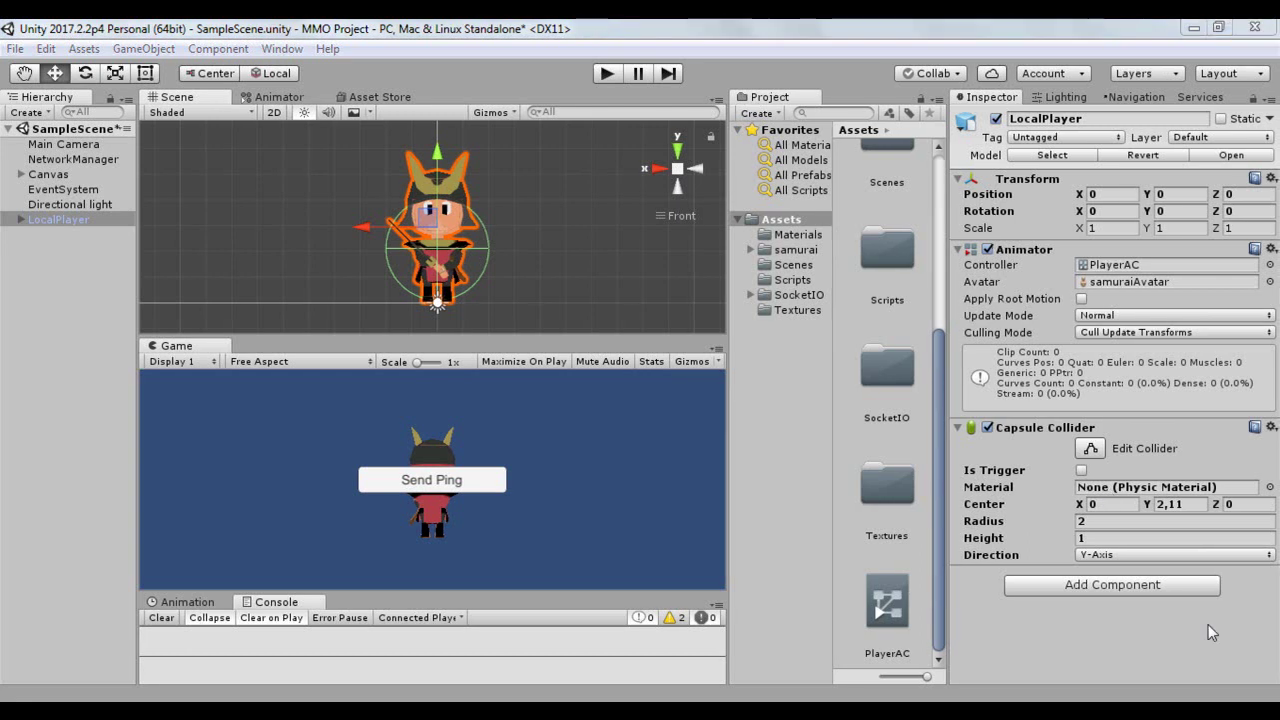
Add a Rigidbody component to LocalPlayer.
{"action": "left_click", "coordinate": [1091, 583]}
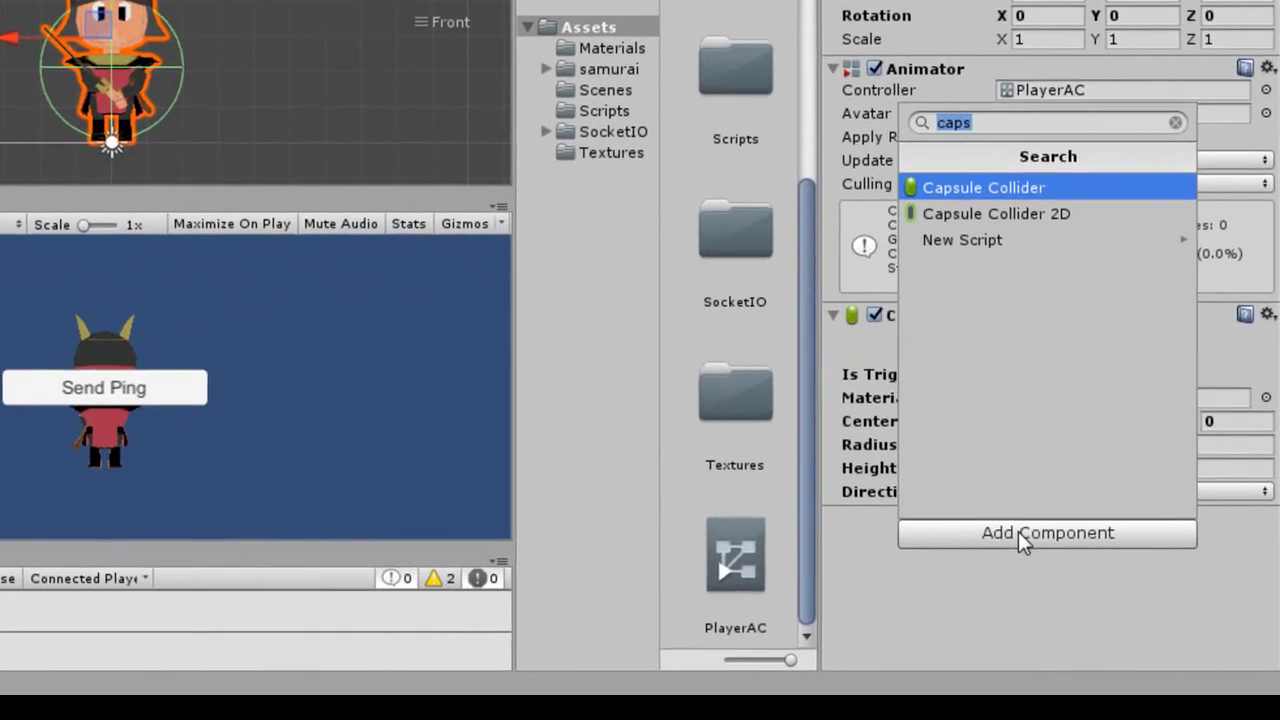
{"action": "type", "text": "rig"}
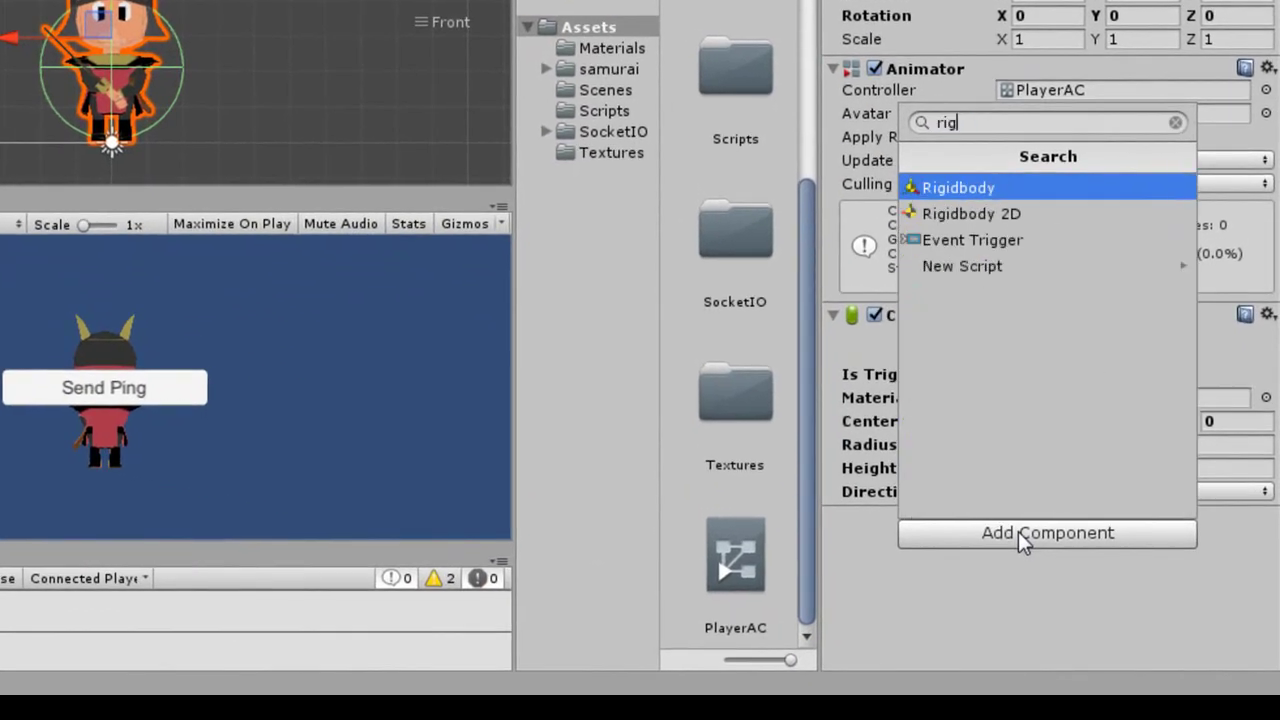
{"action": "left_click", "coordinate": [985, 189]}
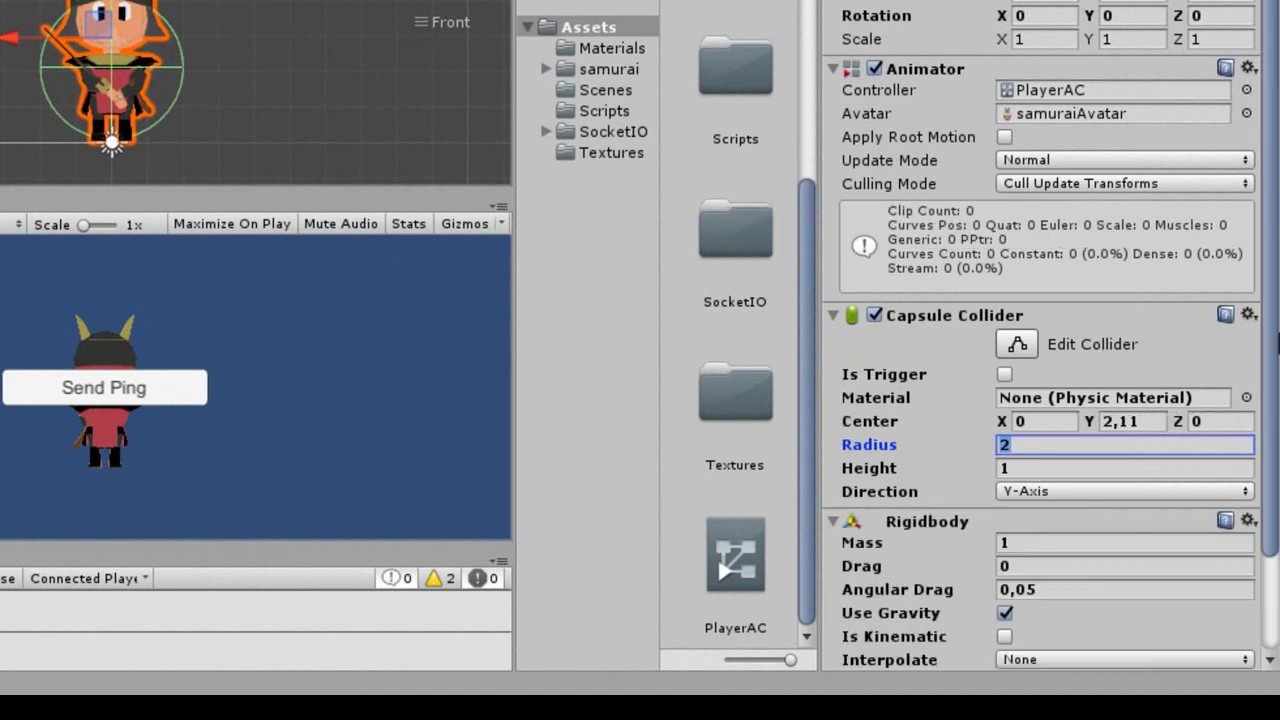
Expand the Rigidbody constraints and freeze rotation on the X axis.
{"action": "scroll", "coordinate": [1278, 424], "scroll_direction": "down", "scroll_amount": 1}
{"action": "scroll", "coordinate": [1278, 424], "scroll_direction": "down", "scroll_amount": 1}
{"action": "scroll", "coordinate": [1278, 462], "scroll_direction": "down", "scroll_amount": 1}
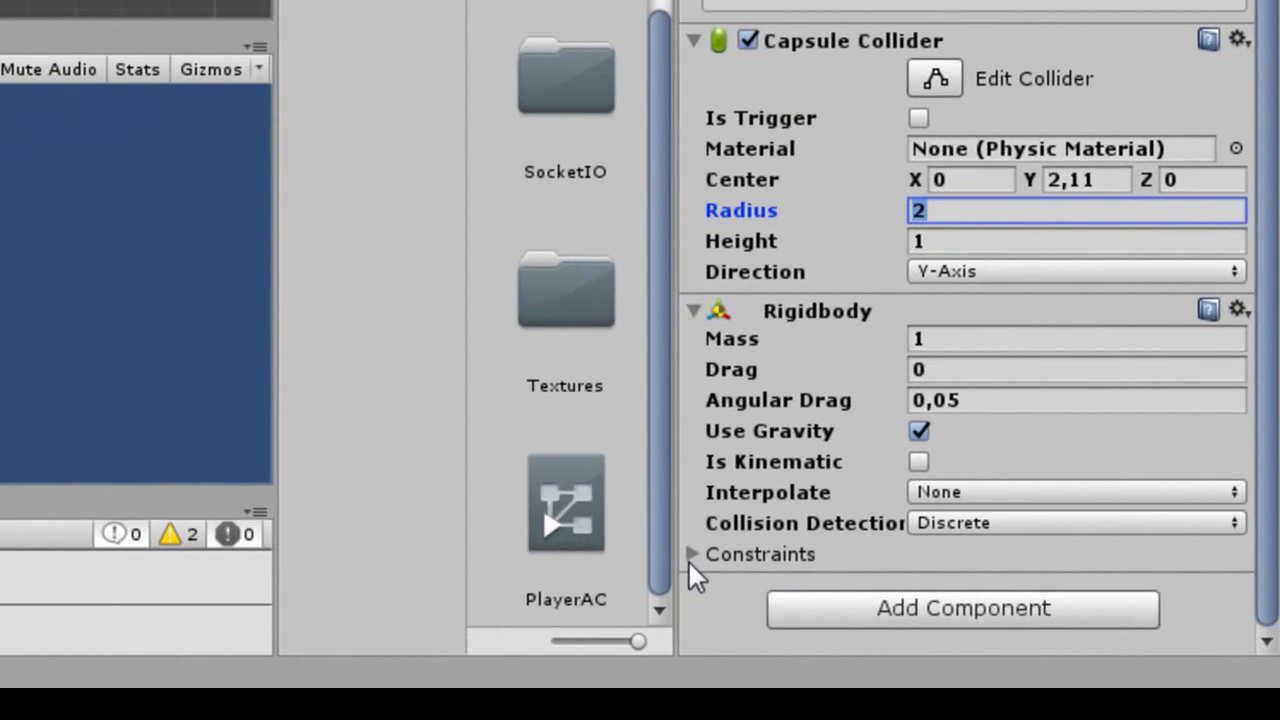
{"action": "left_click", "coordinate": [689, 557]}
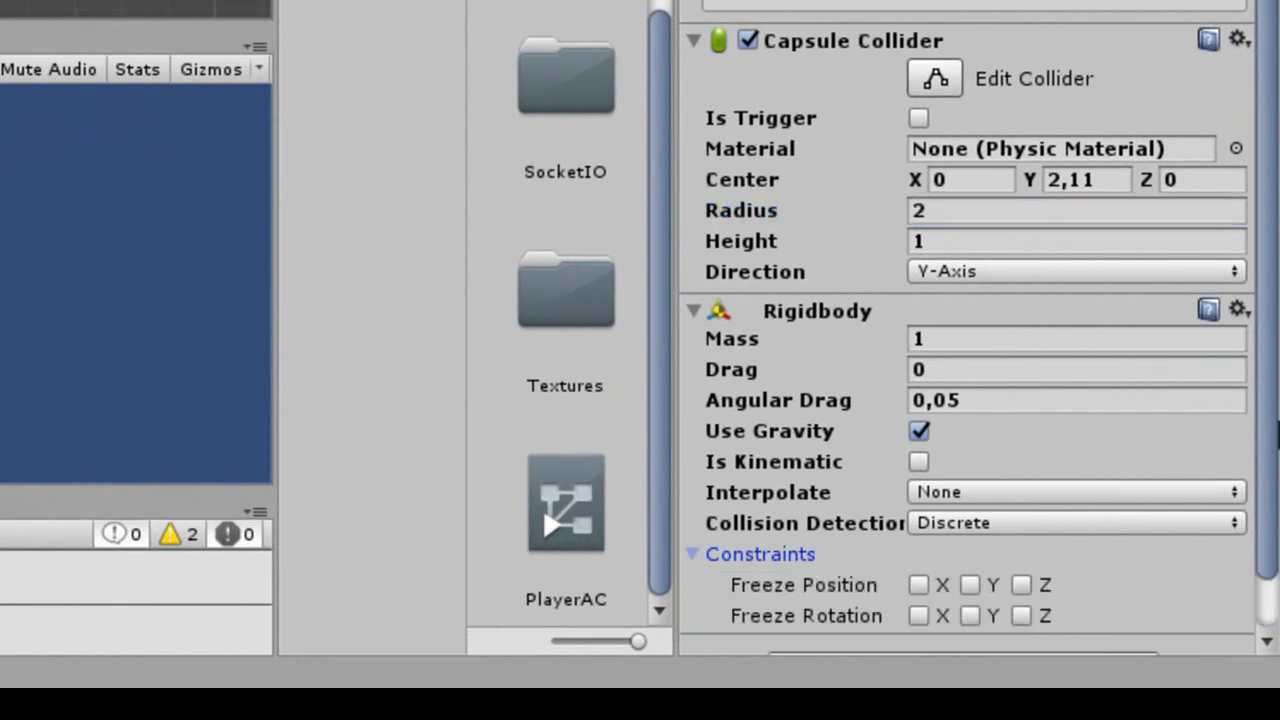
{"action": "scroll", "coordinate": [1130, 520], "scroll_direction": "down", "scroll_amount": 2}
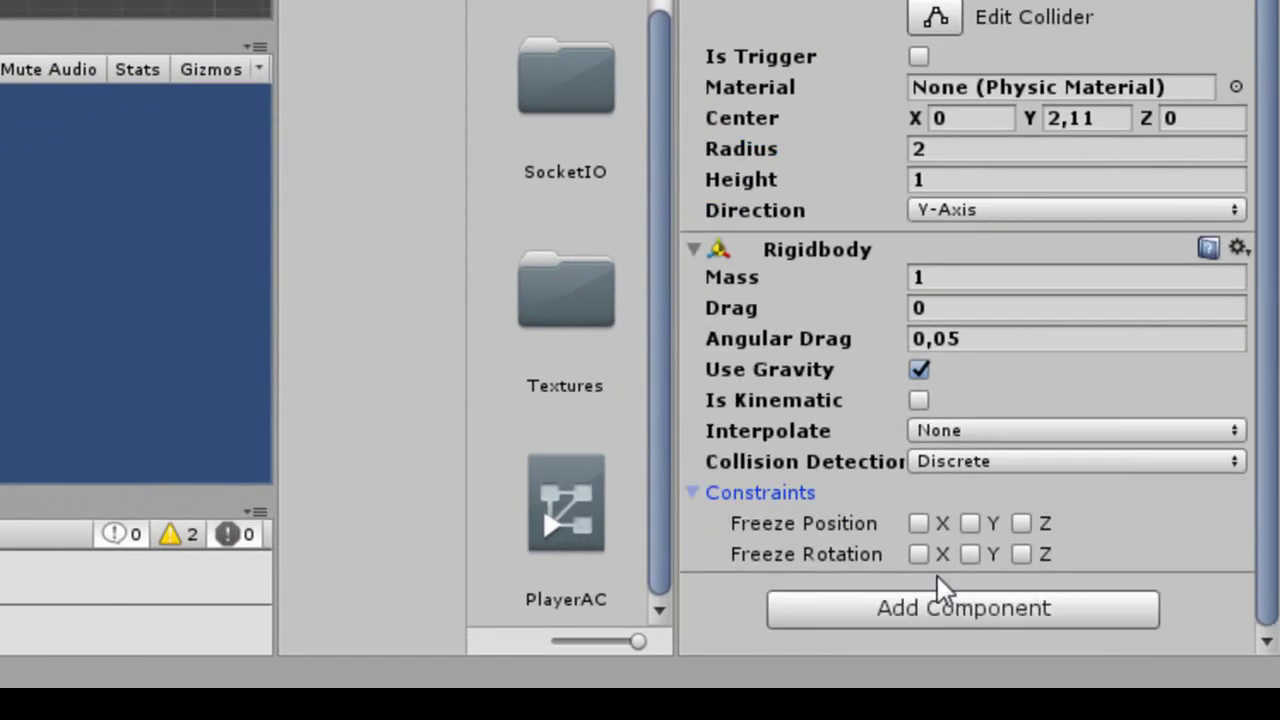
{"action": "left_click", "coordinate": [920, 554]}
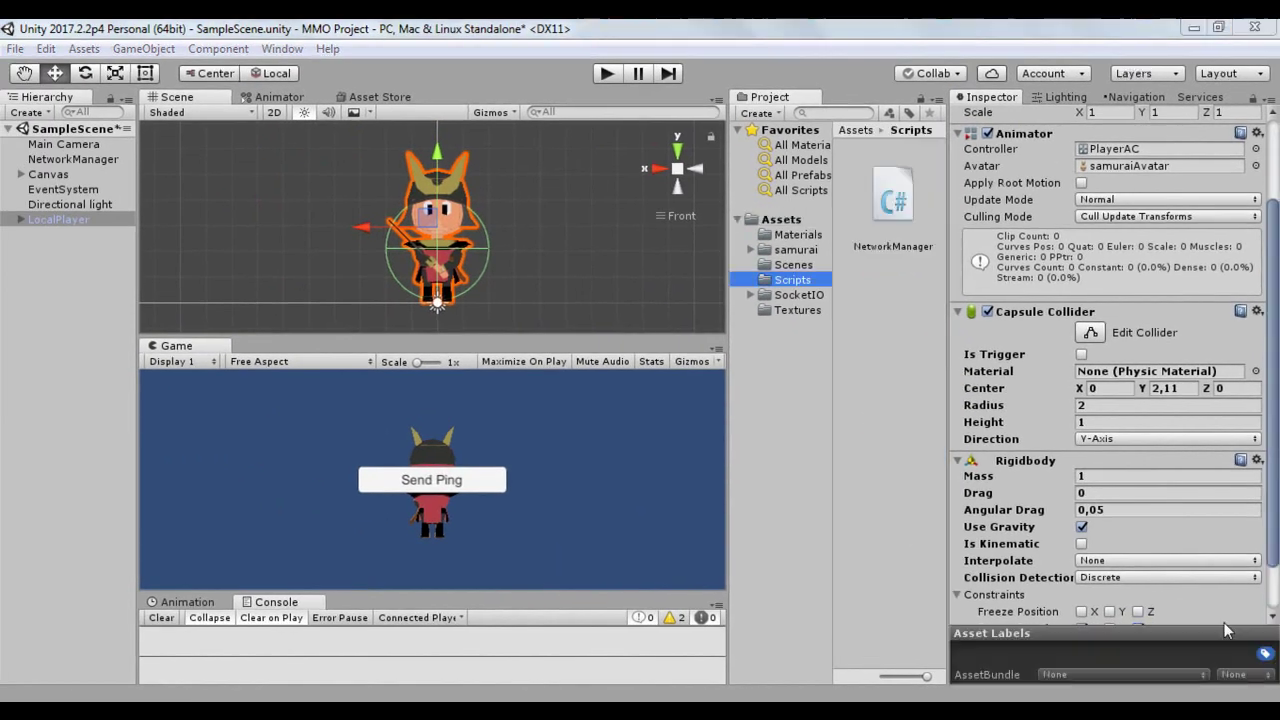
Create a C# script named PlayerManager in Scripts, beside NetworkManager.
{"action": "left_click", "coordinate": [783, 285]}
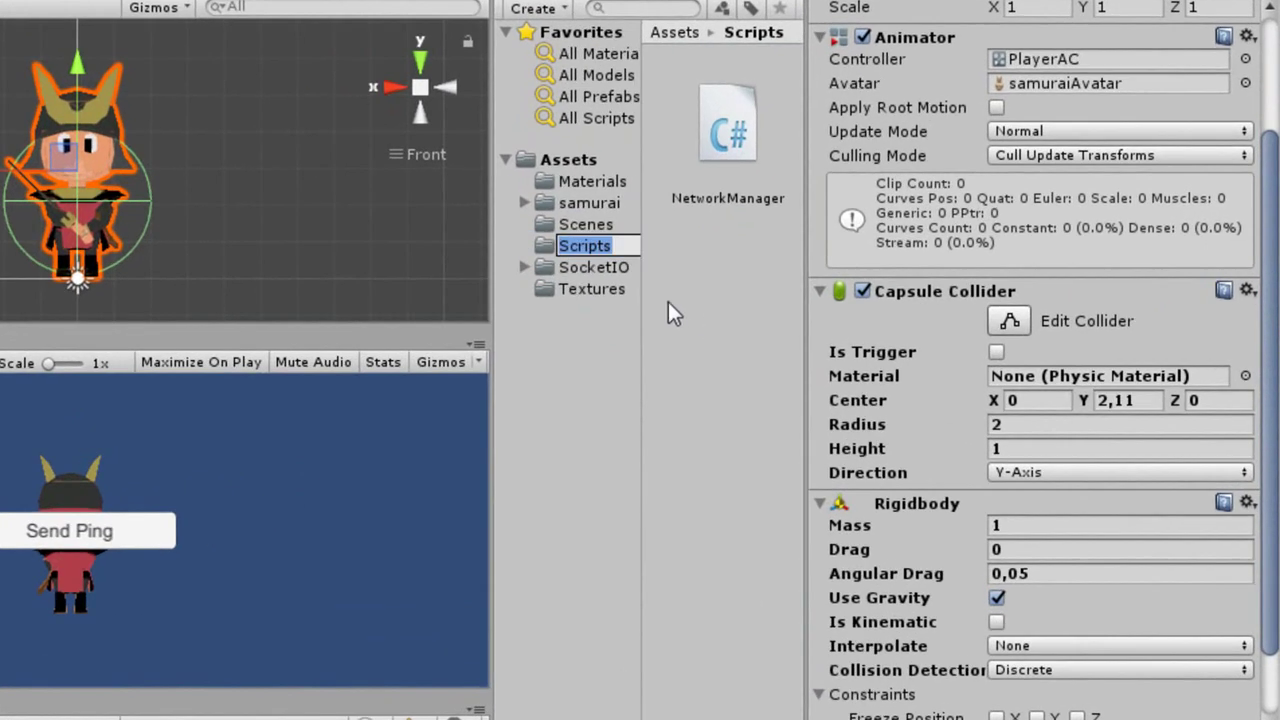
{"action": "left_click", "coordinate": [670, 305]}
{"action": "right_click", "coordinate": [695, 307]}
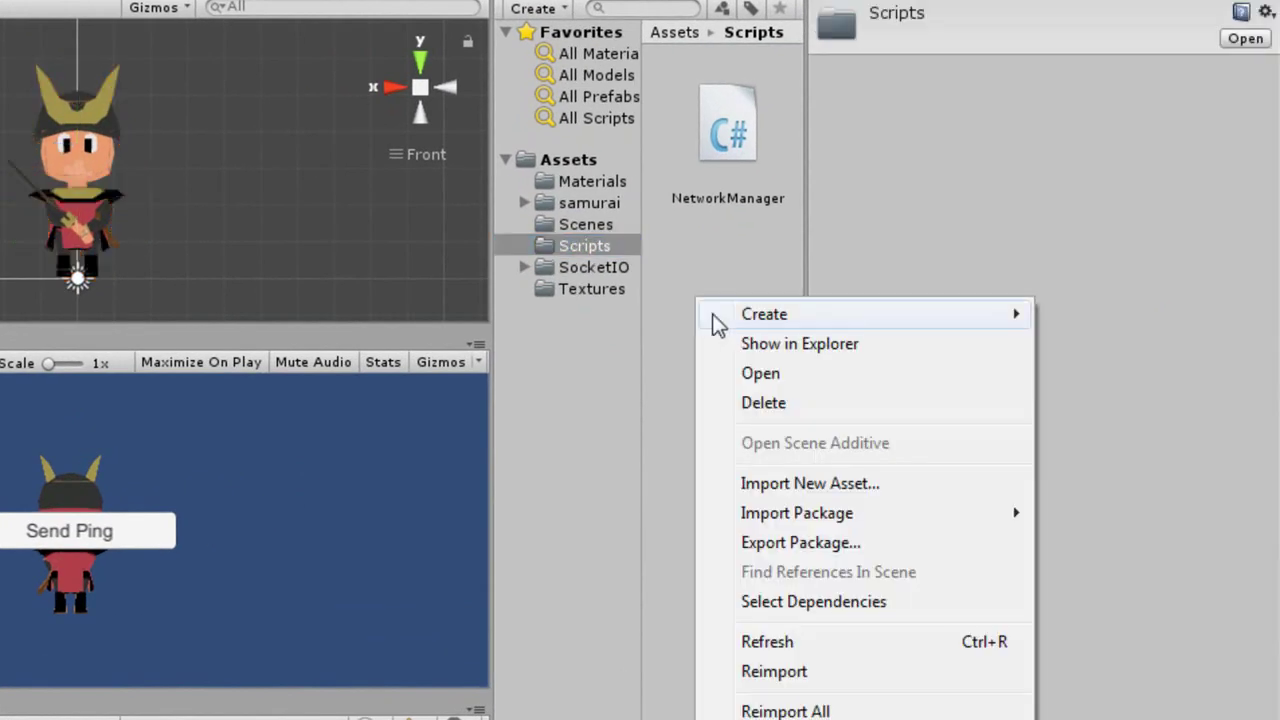
{"action": "mouse_move", "coordinate": [764, 314]}
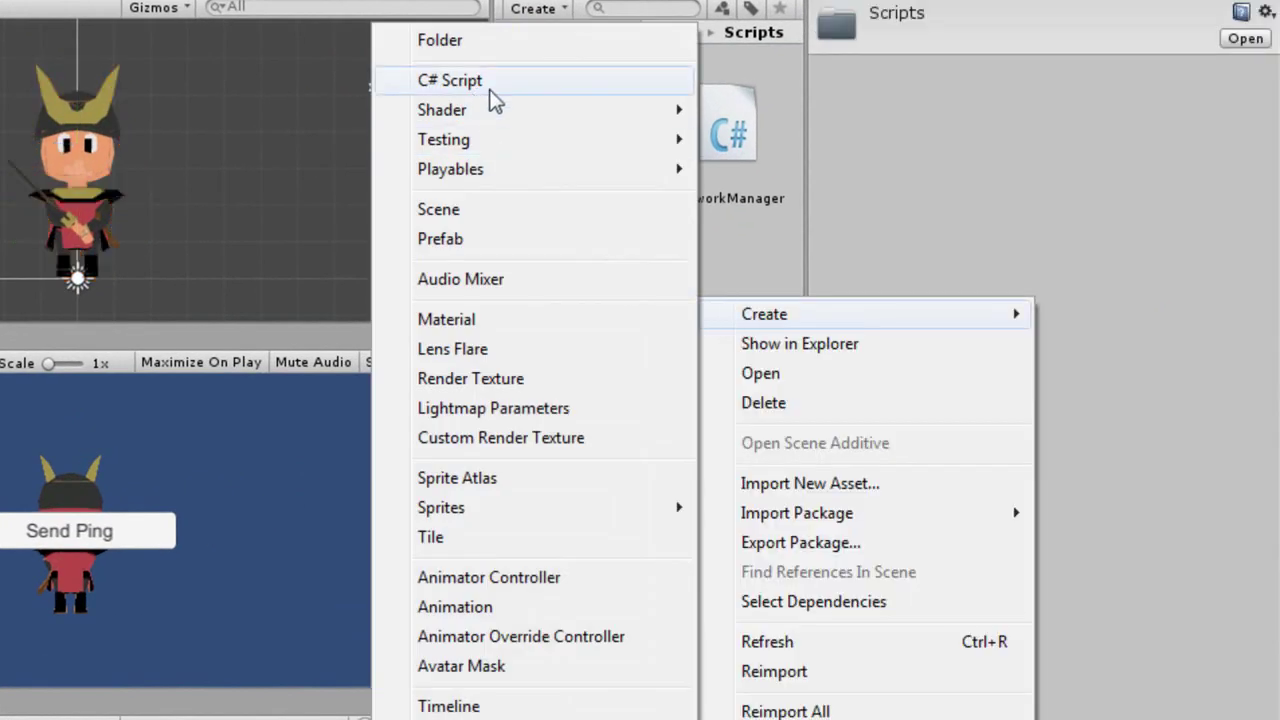
{"action": "left_click", "coordinate": [490, 82]}
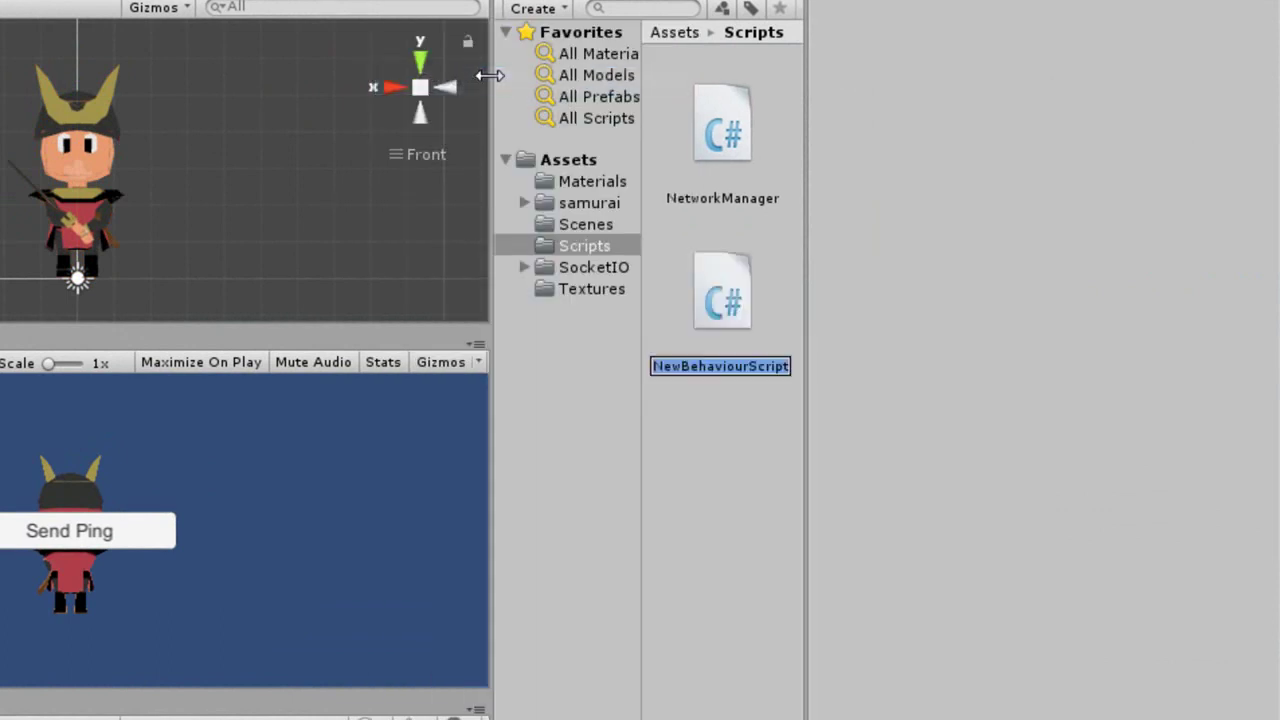
{"action": "type", "text": "Player"}
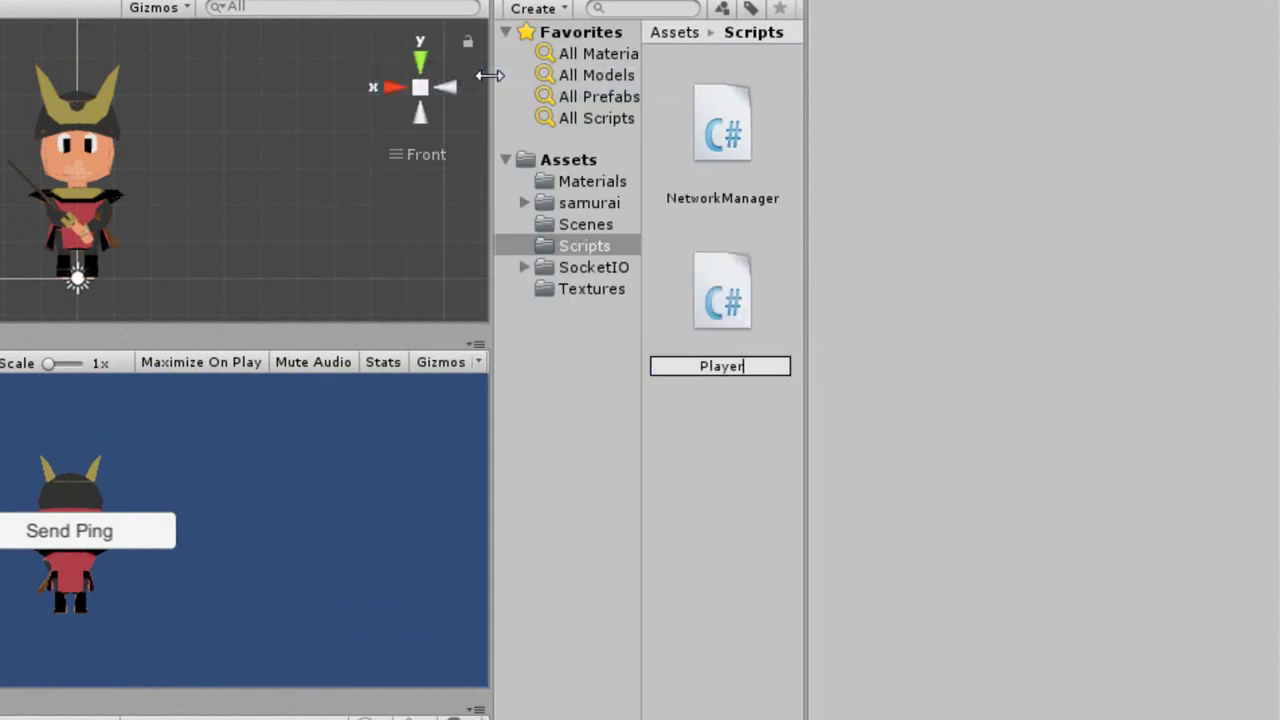
{"action": "type", "text": "Manager"}
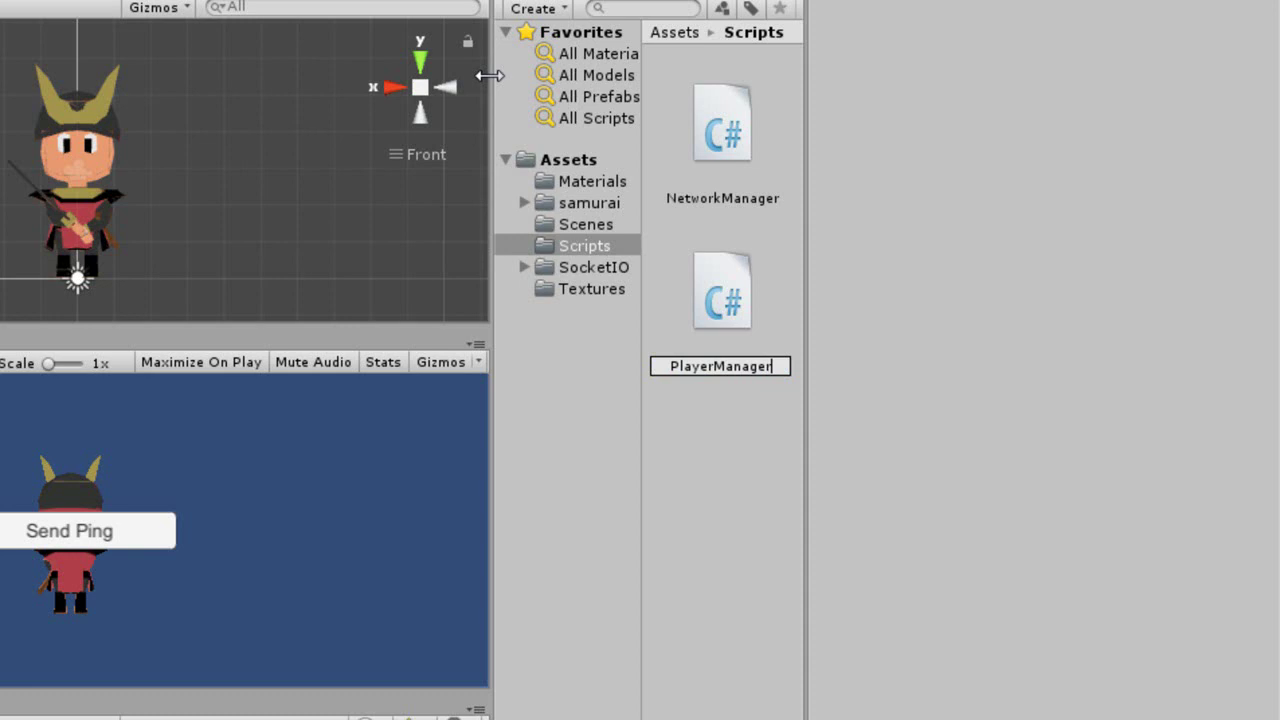
{"action": "key", "text": "Return"}
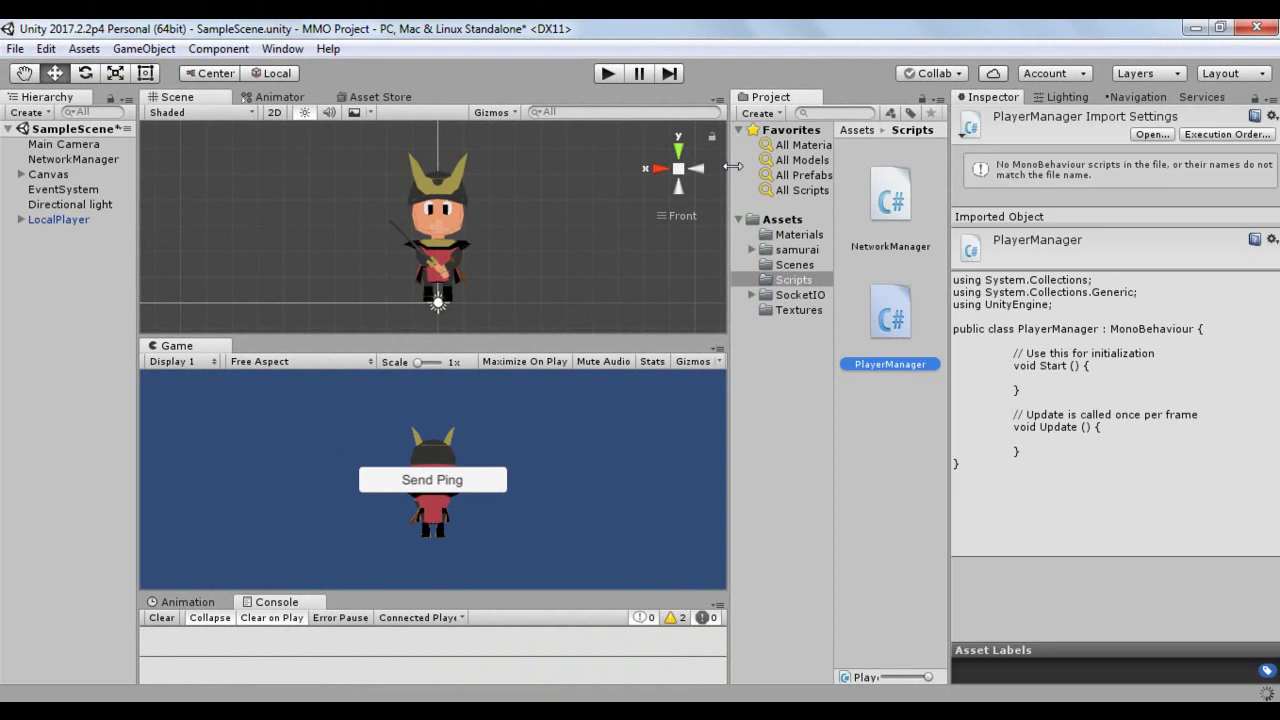
Attach PlayerManager to LocalPlayer, check it in the Inspector, then return to Assets.
{"action": "left_click_drag", "start_coordinate": [884, 318], "coordinate": [60, 219]}
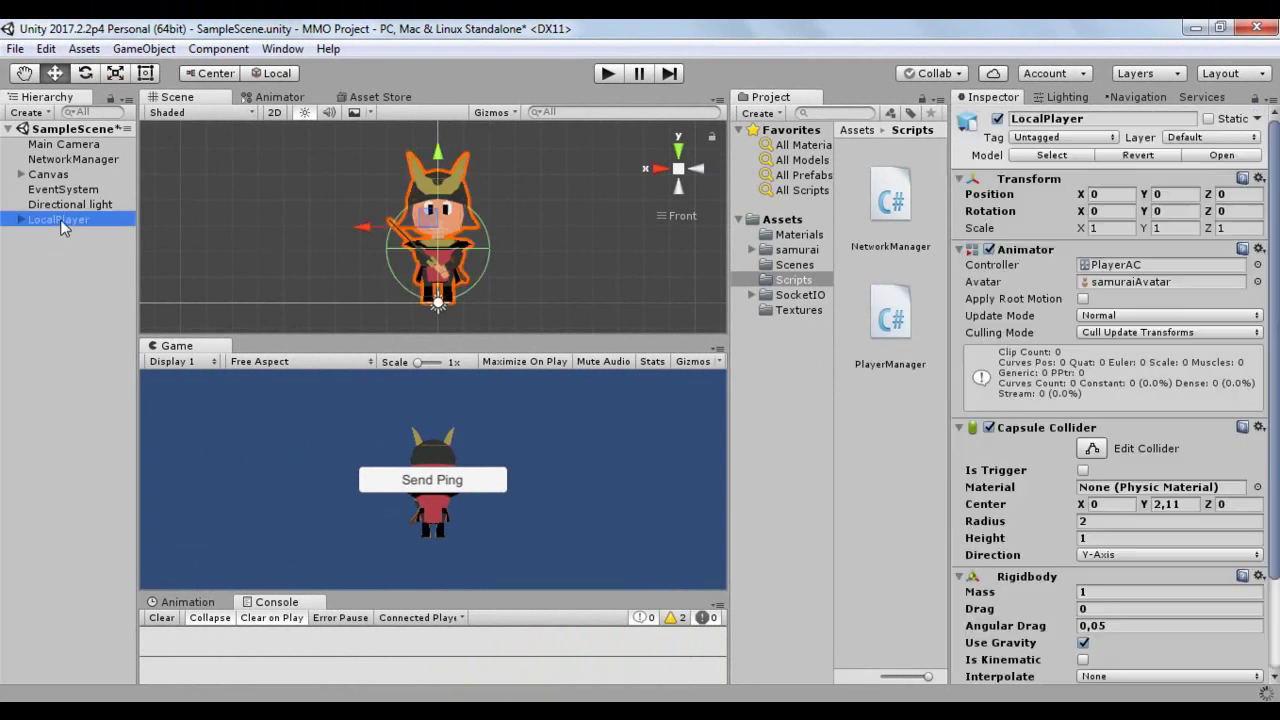
{"action": "left_click", "coordinate": [891, 320]}
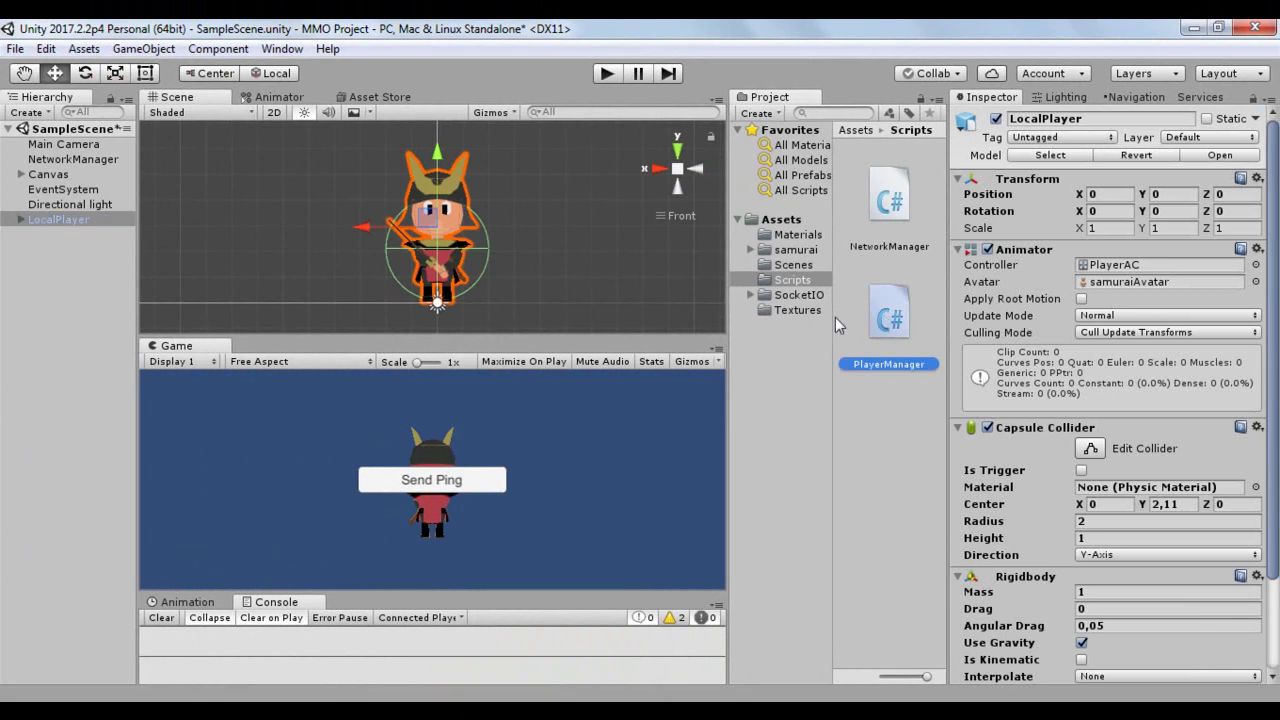
{"action": "left_click_drag", "start_coordinate": [484, 241], "coordinate": [436, 246]}
{"action": "left_click_drag", "start_coordinate": [116, 219], "coordinate": [85, 221]}
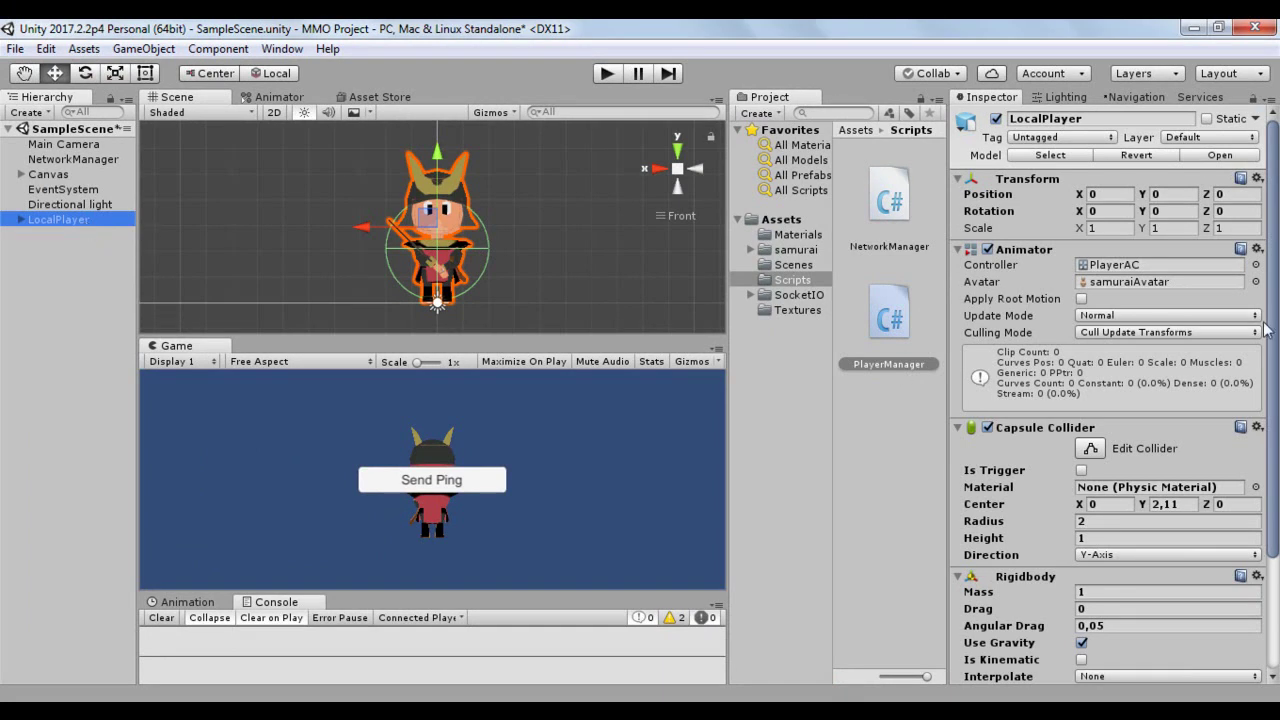
{"action": "left_click", "coordinate": [1274, 450]}
{"action": "scroll", "coordinate": [1276, 450], "scroll_direction": "down", "scroll_amount": 5}
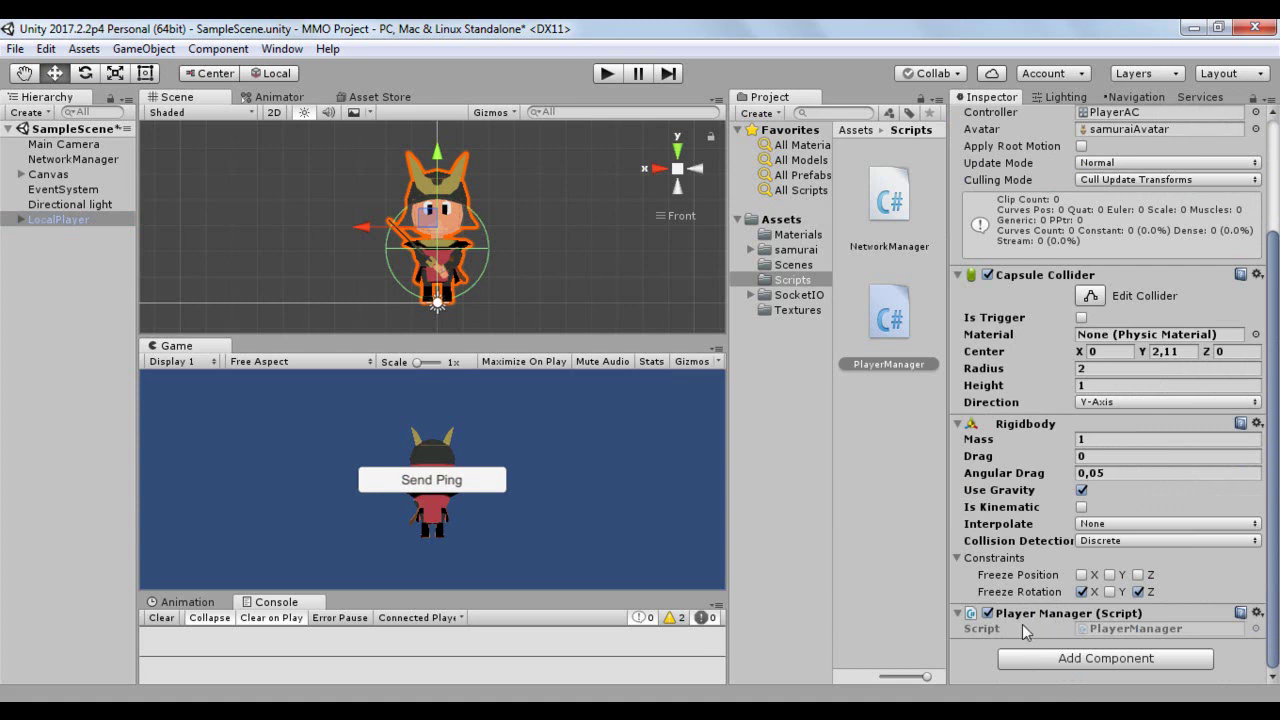
{"action": "left_click", "coordinate": [781, 219]}
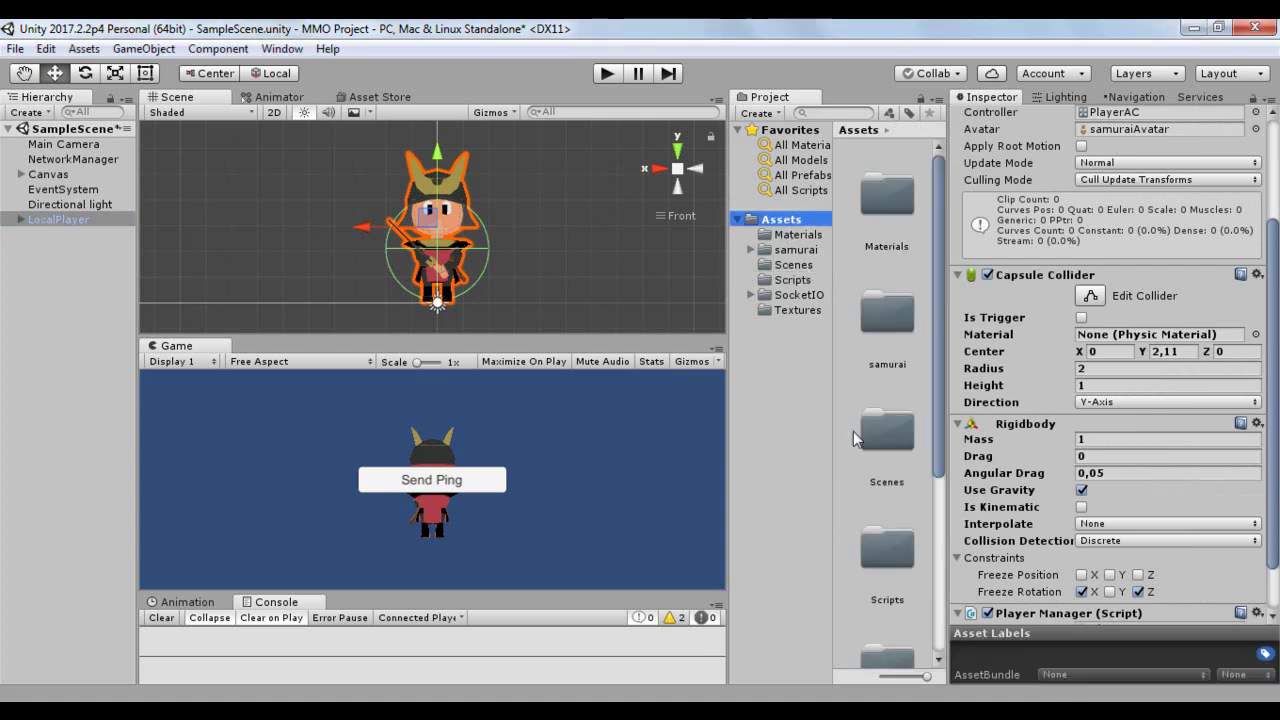
Create a folder named 'Prefabs' and move it to the Assets root.
{"action": "left_click", "coordinate": [846, 469]}
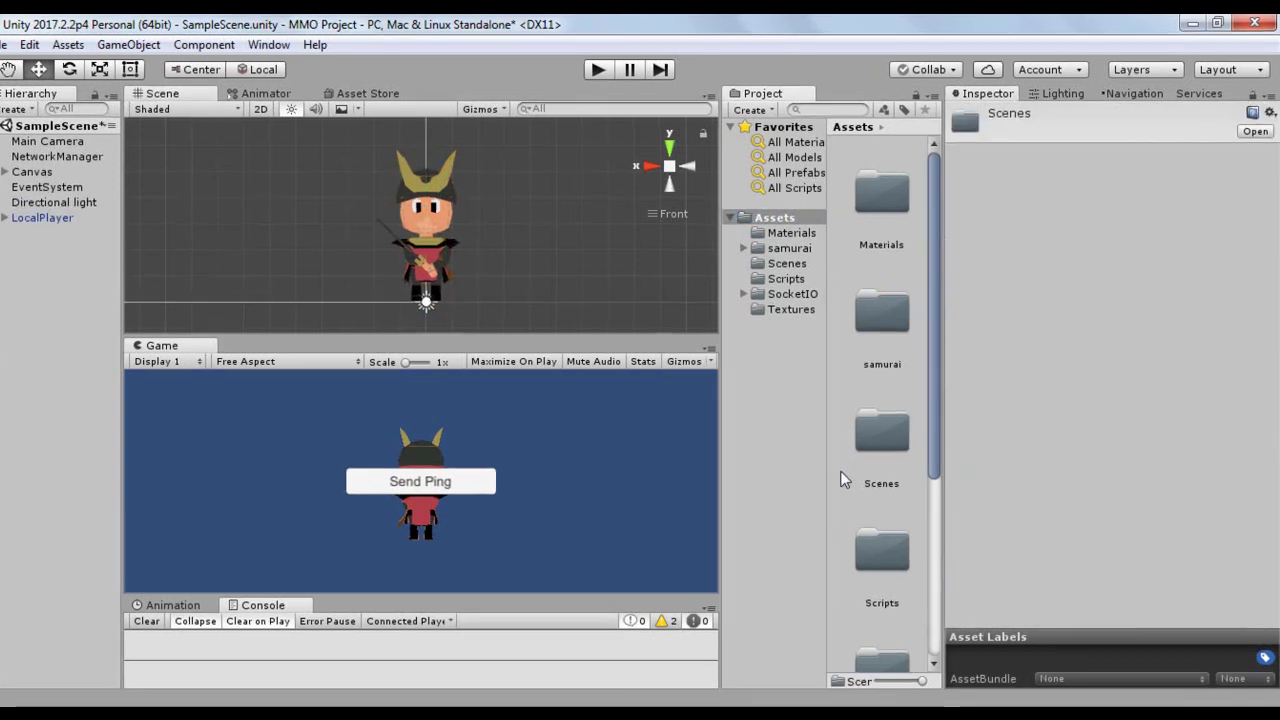
{"action": "right_click", "coordinate": [846, 469]}
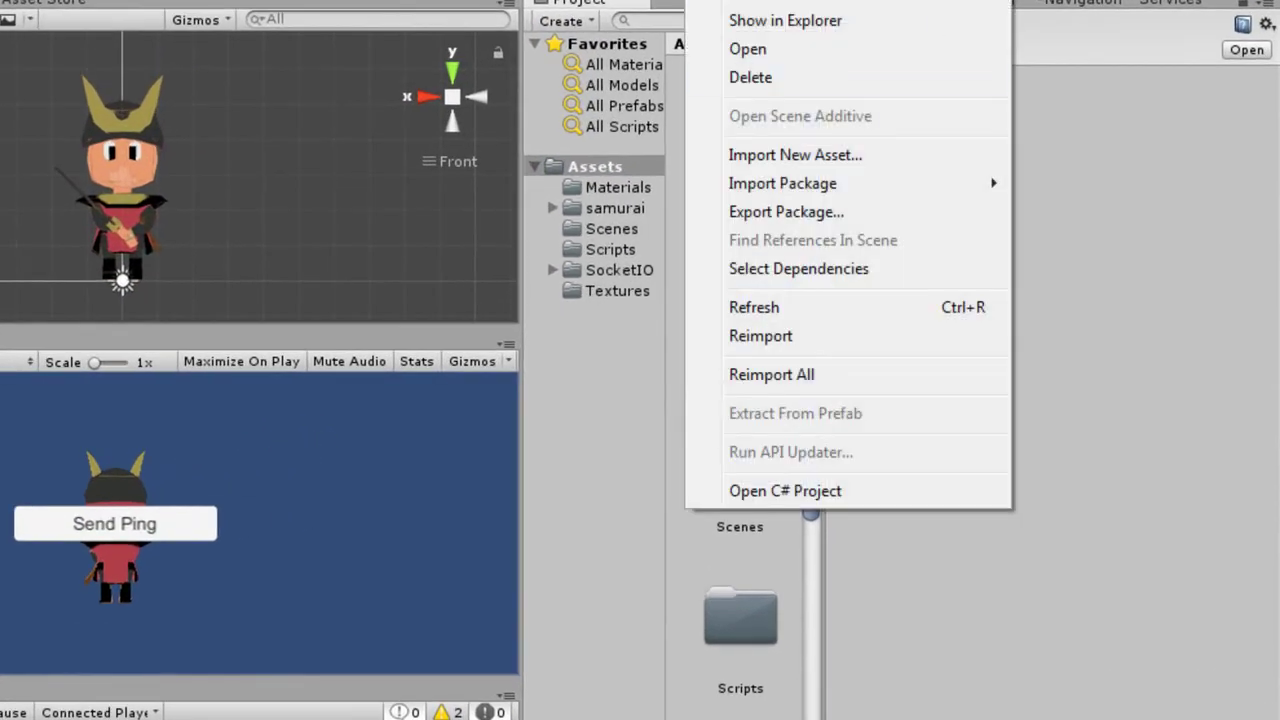
{"action": "left_click", "coordinate": [636, 5]}
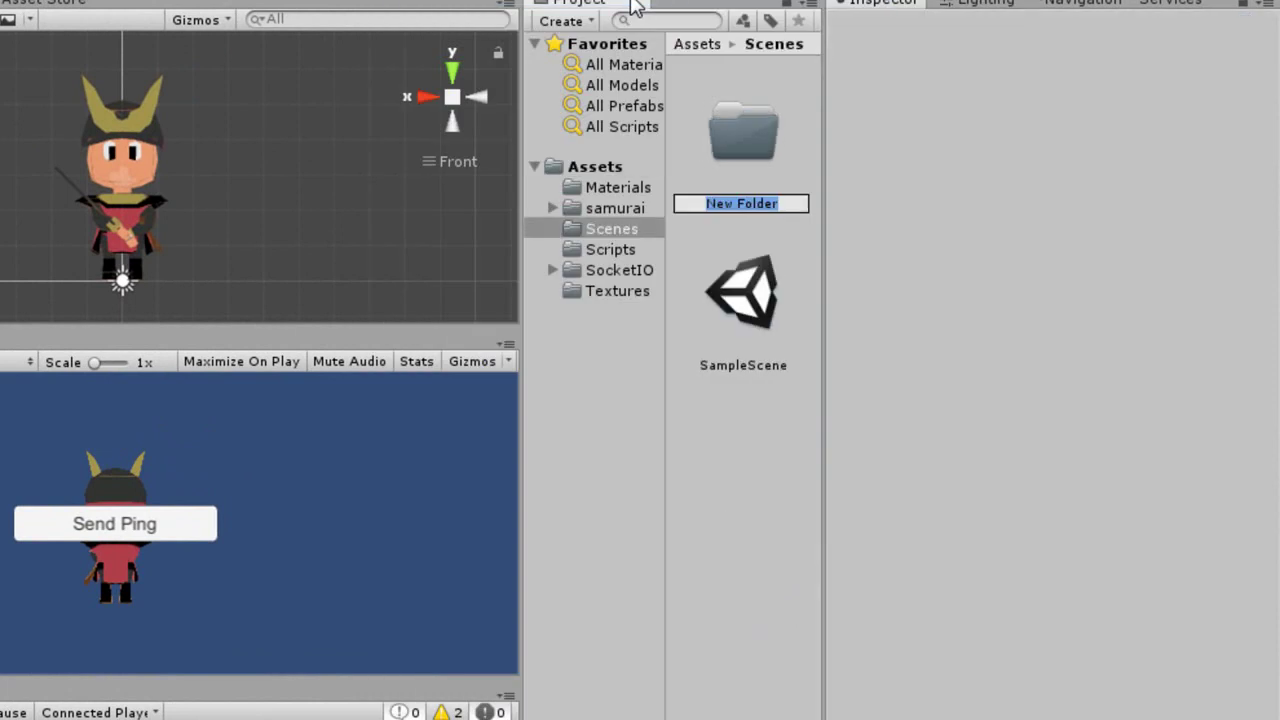
{"action": "type", "text": "Prefabs"}
{"action": "key", "text": "Return"}
{"action": "left_click_drag", "start_coordinate": [745, 171], "coordinate": [788, 240]}
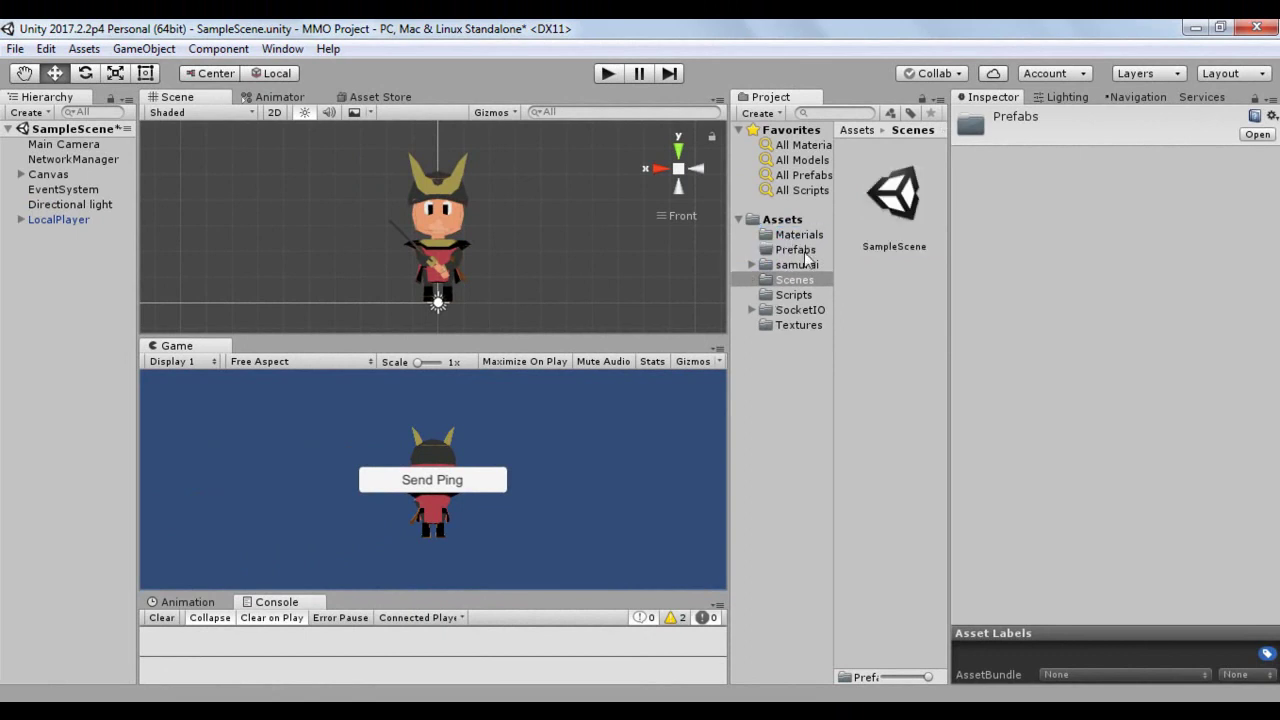
Drag LocalPlayer from the Hierarchy into Prefabs to create the LocalPlayer prefab.
{"action": "left_click", "coordinate": [775, 250]}
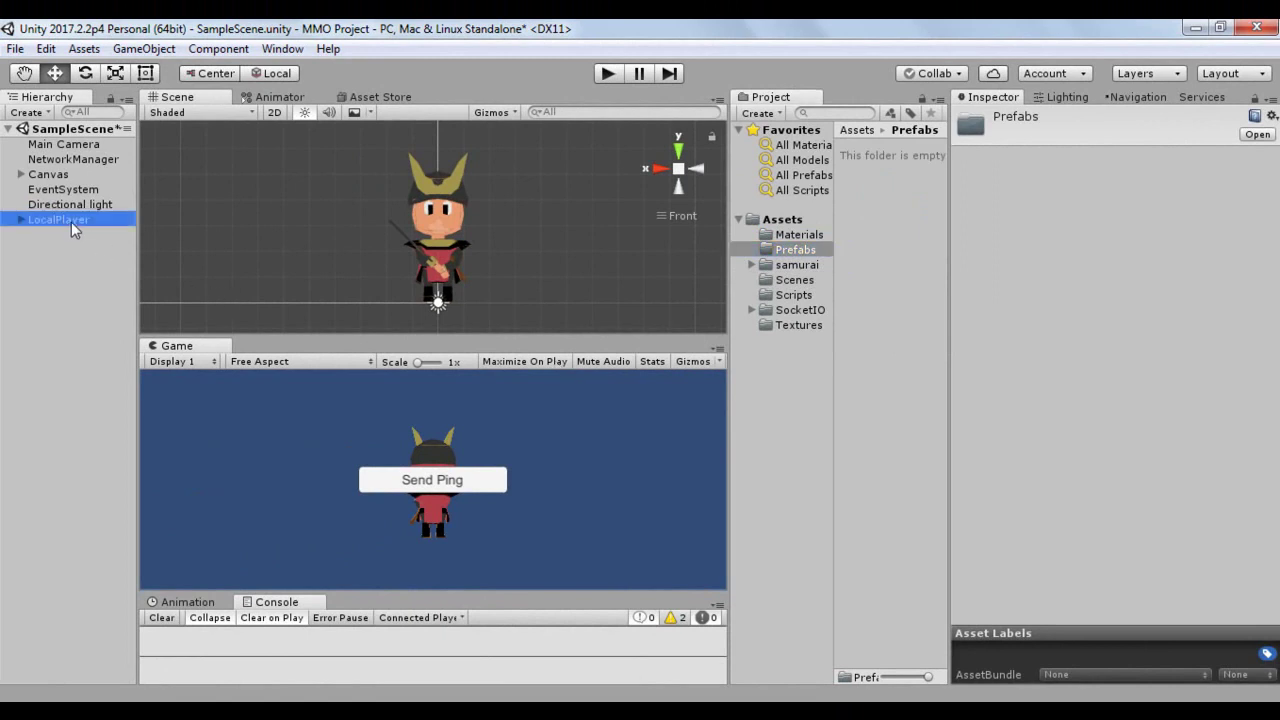
{"action": "left_click_drag", "start_coordinate": [71, 222], "coordinate": [898, 230]}
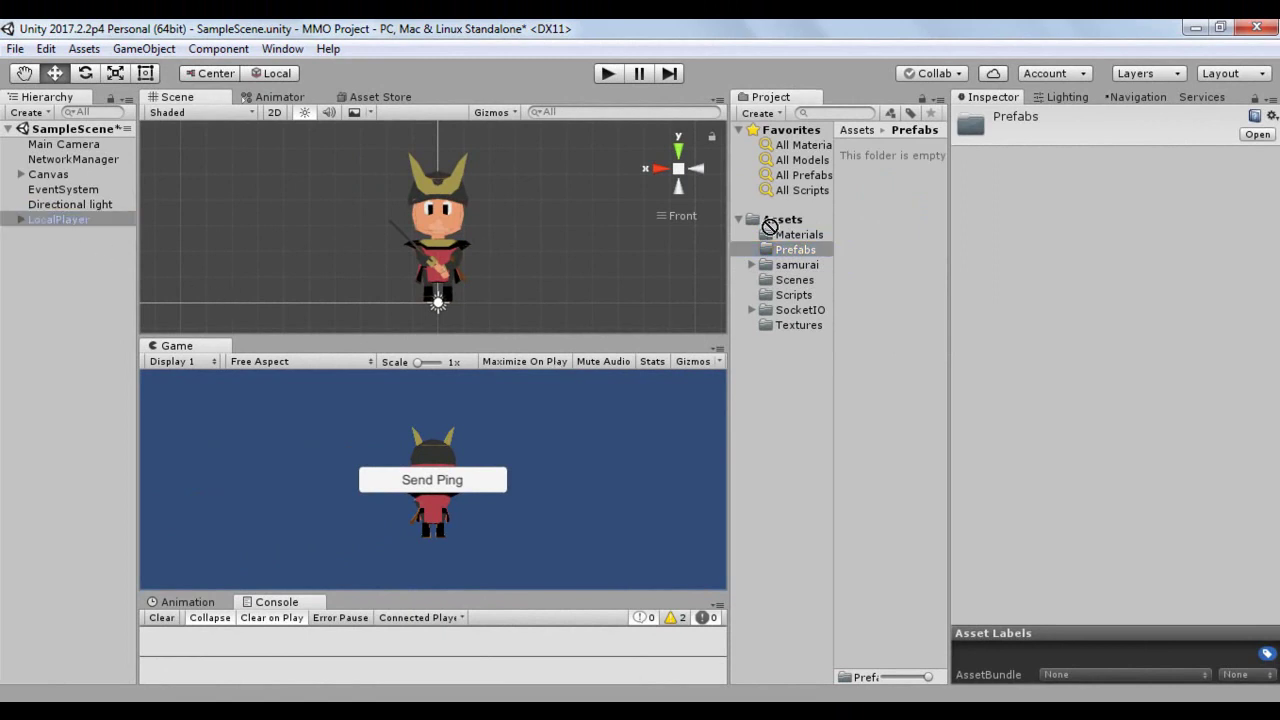
{"action": "left_click_drag", "start_coordinate": [897, 220], "coordinate": [897, 220]}
{"action": "left_click", "coordinate": [894, 215]}
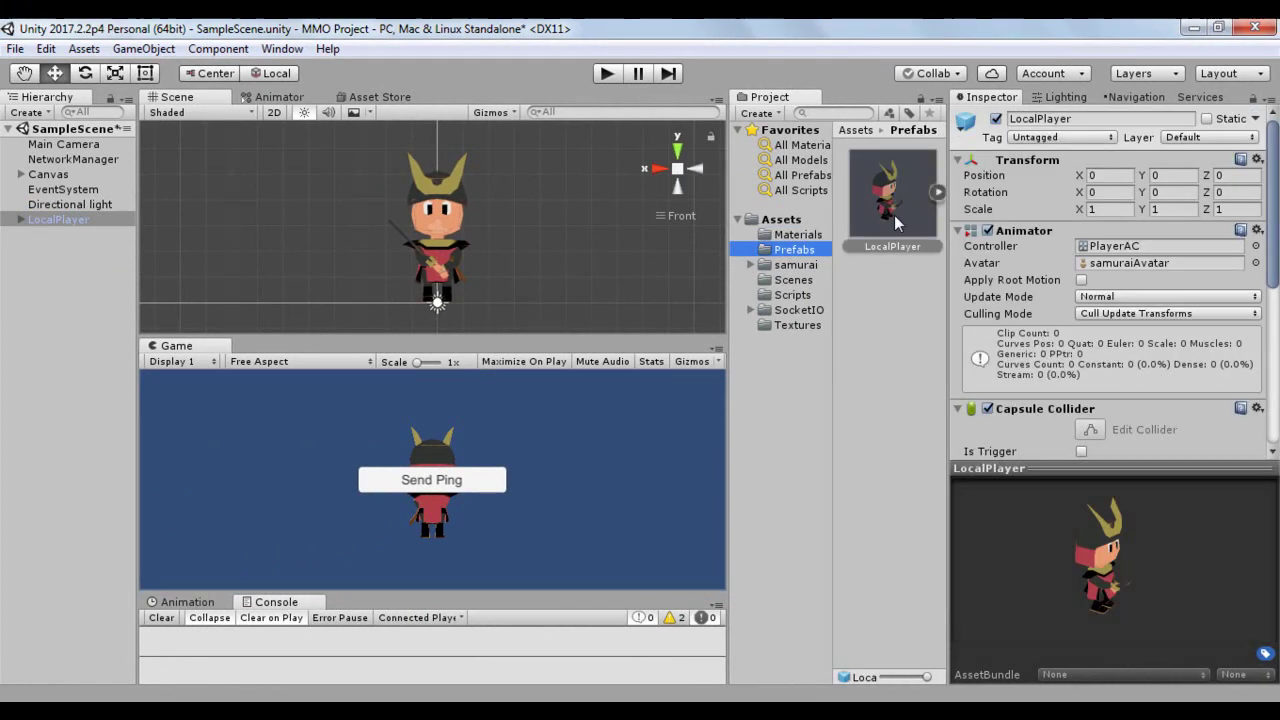
{"action": "left_click", "coordinate": [65, 204]}
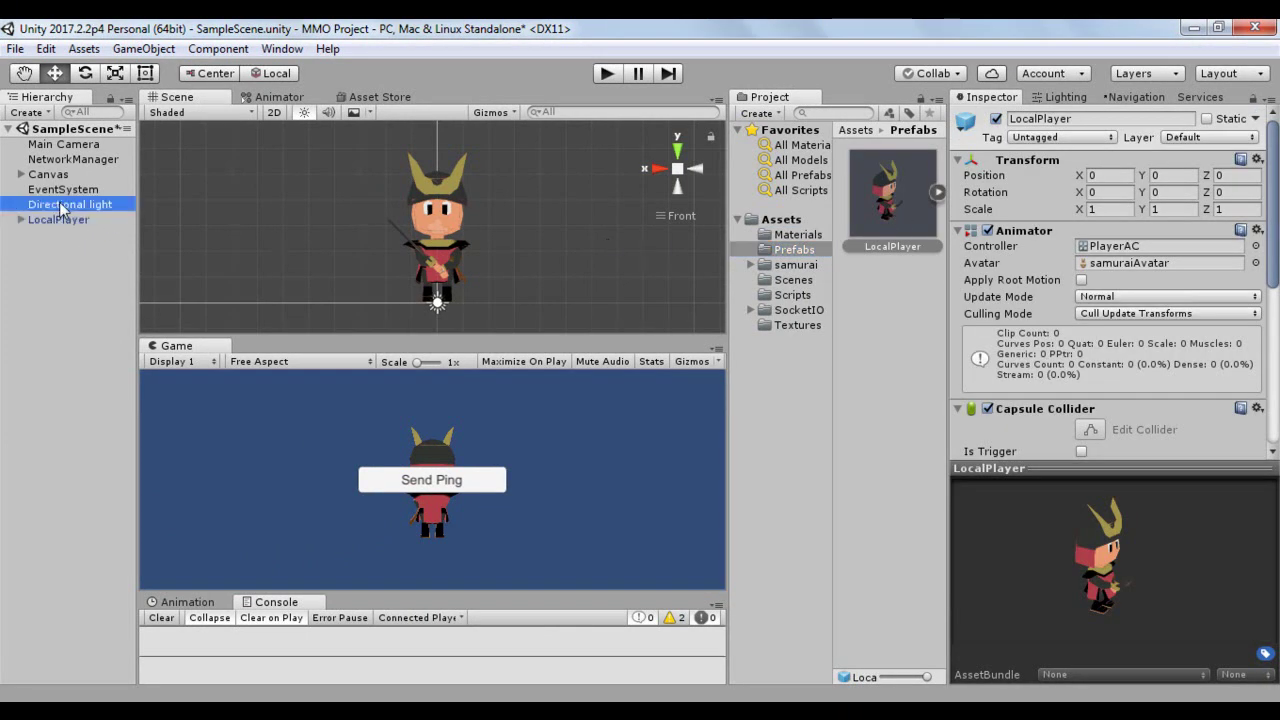
{"action": "left_click", "coordinate": [65, 222]}
Delete the LocalPlayer object from the scene Hierarchy.
{"action": "key", "text": "Delete"}
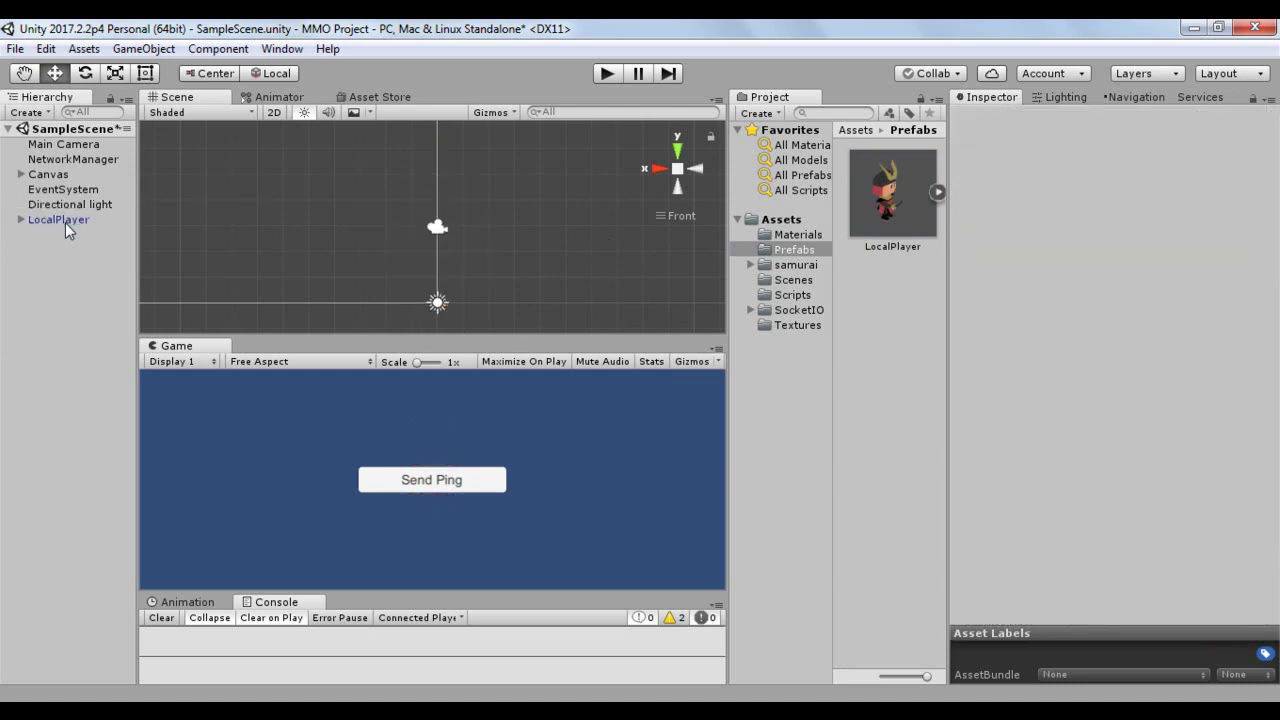